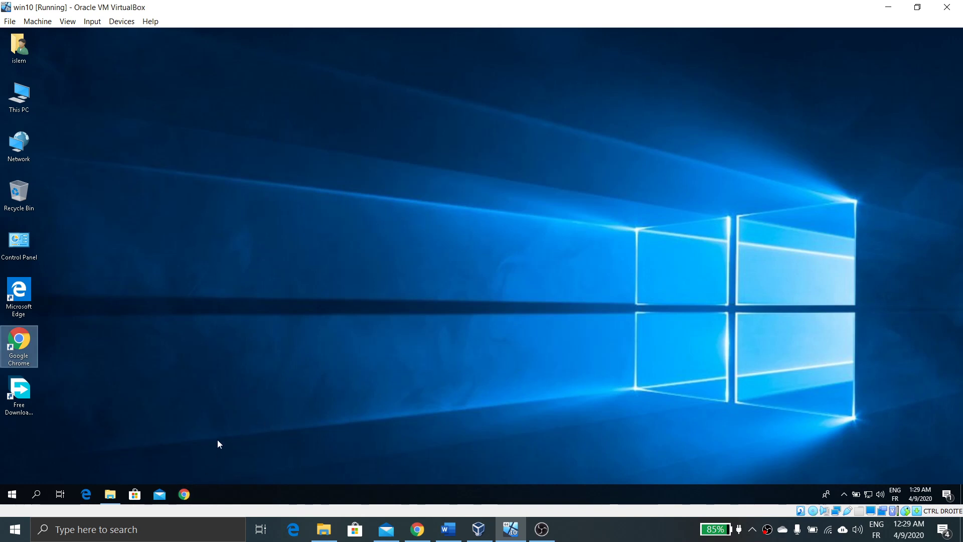
Step: Open Chrome, search the web for "download wampserver latest" and open the official WampServer website from the results
left_click(184, 493)
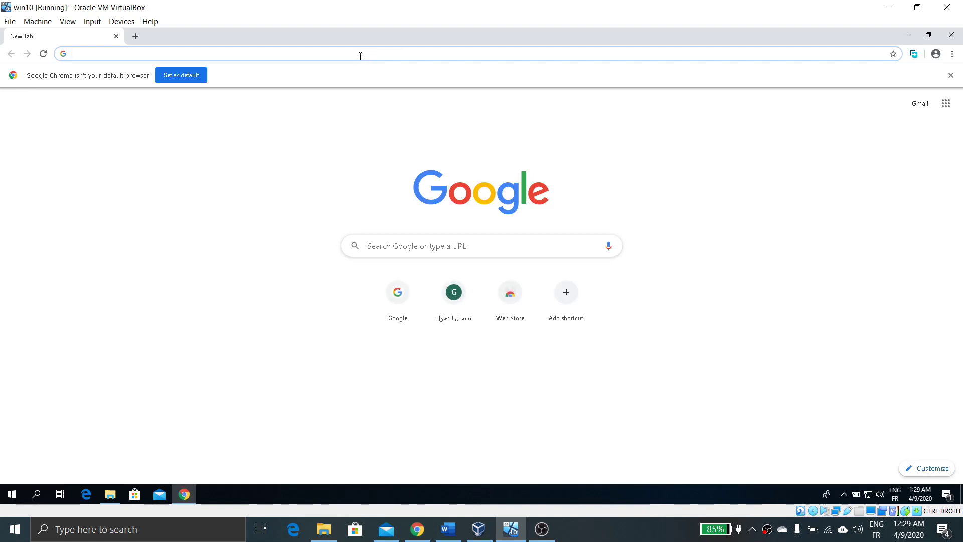
type("download")
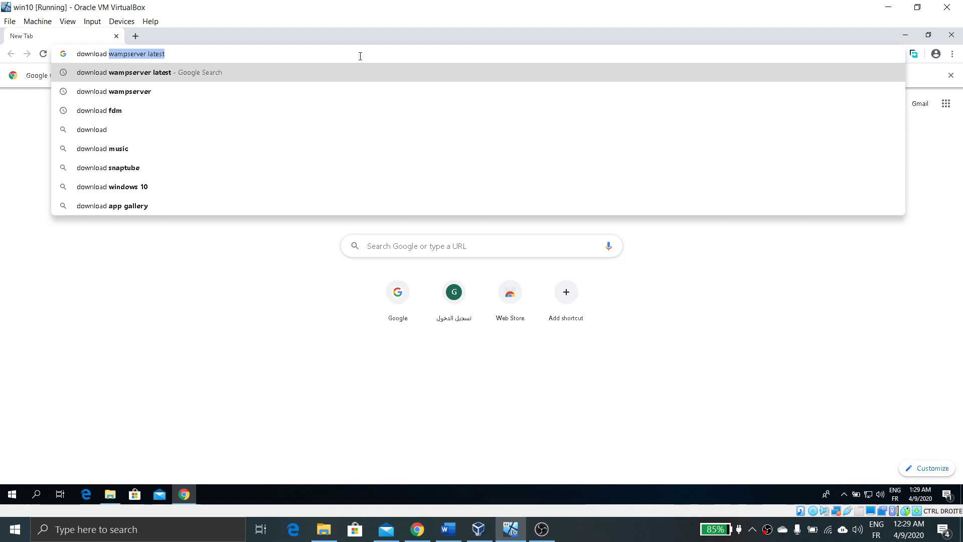
key("Return")
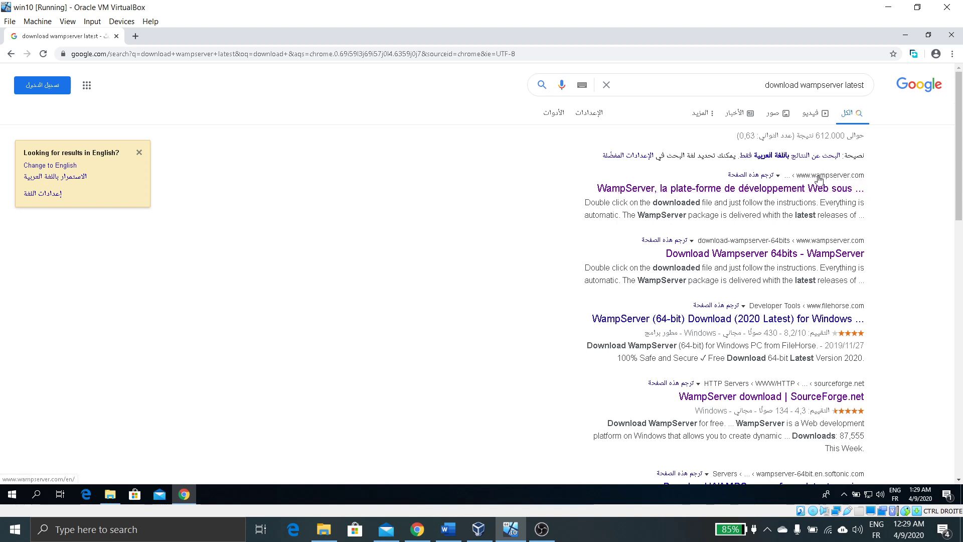
left_click(795, 190)
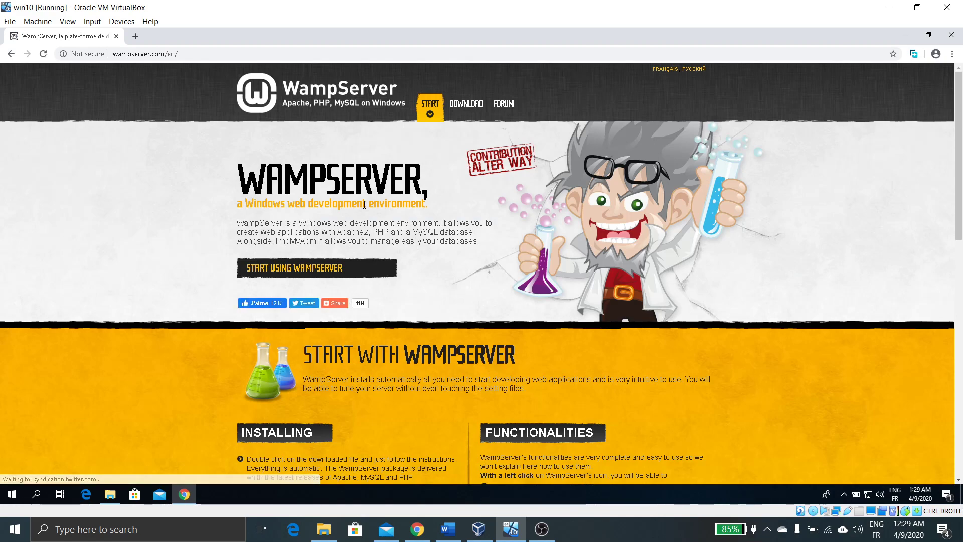
Step: Choose WampServer 64 bits (x64) 3.2.0 from the site's downloads and start its direct download
scroll(364, 204, "down", 3)
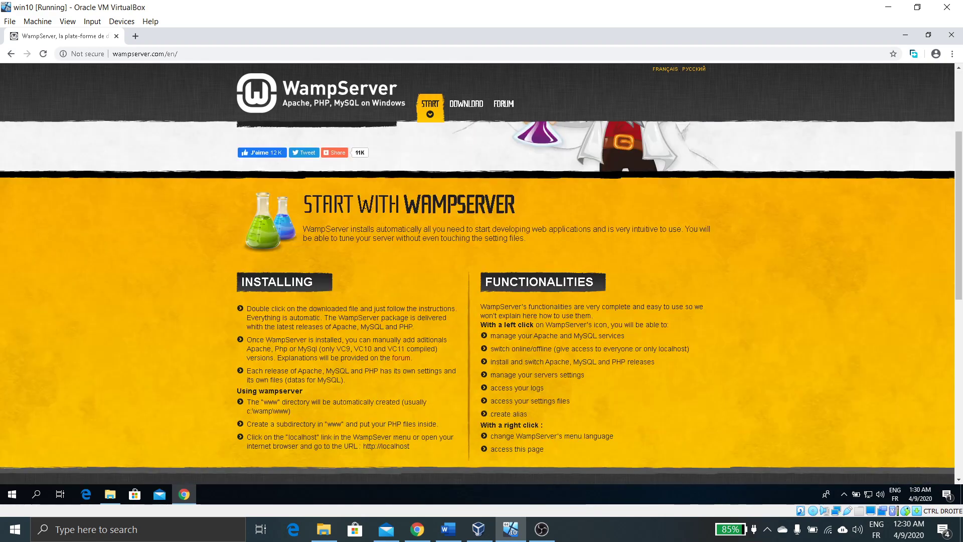
scroll(364, 204, "down", 2)
scroll(365, 204, "down", 4)
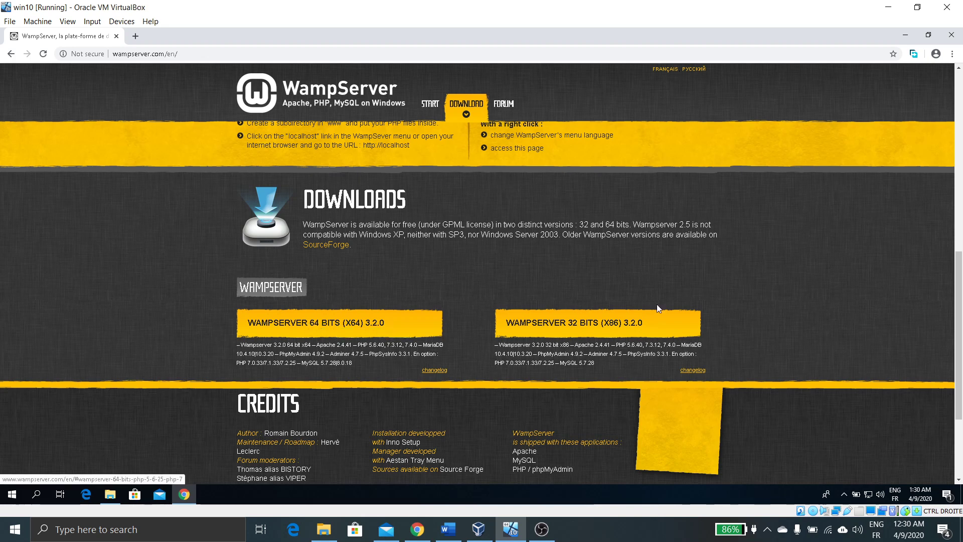
left_click(346, 328)
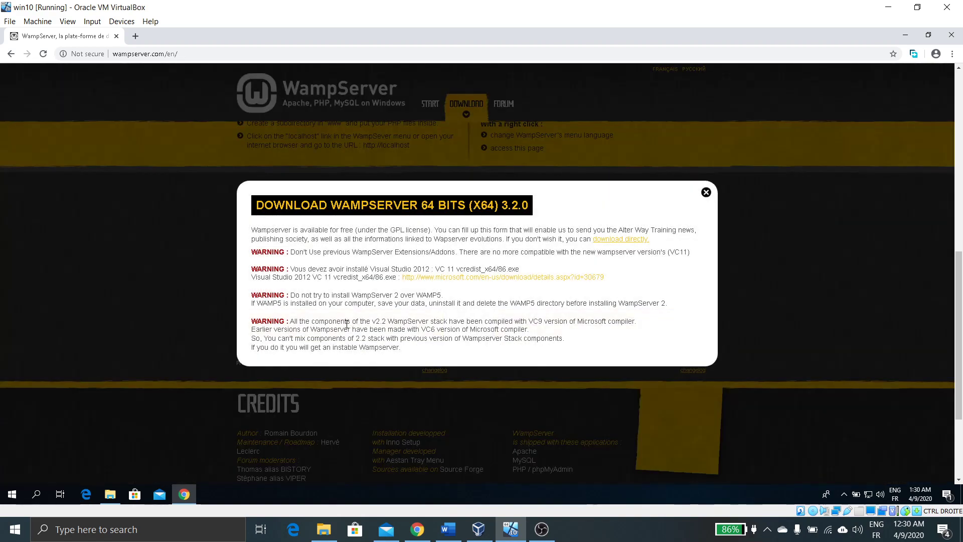
left_click(636, 241)
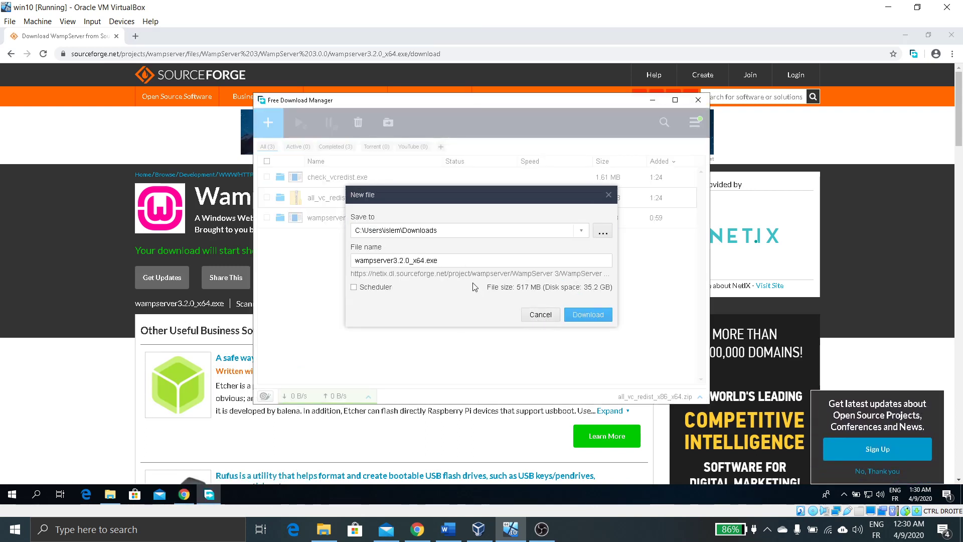
Step: Cancel the pending wampserver3.2.0_x64.exe download in the download manager and dismiss the browser's save dialog
left_click(396, 264)
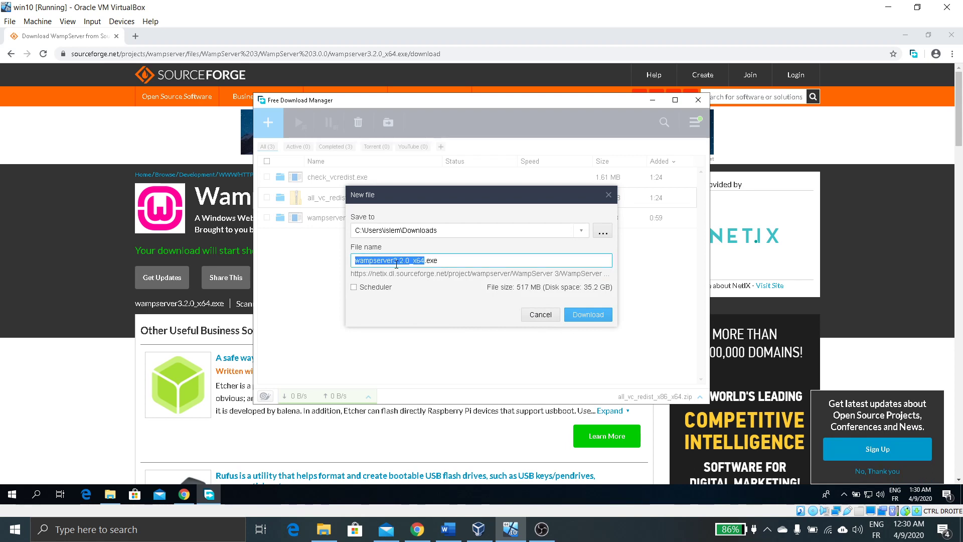
left_click_drag(426, 260, 439, 261)
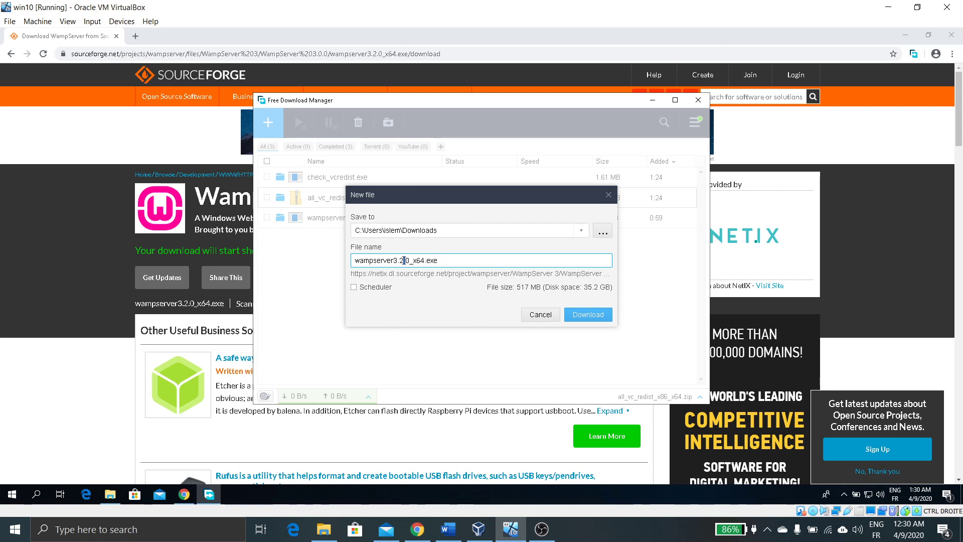
double_click(406, 260)
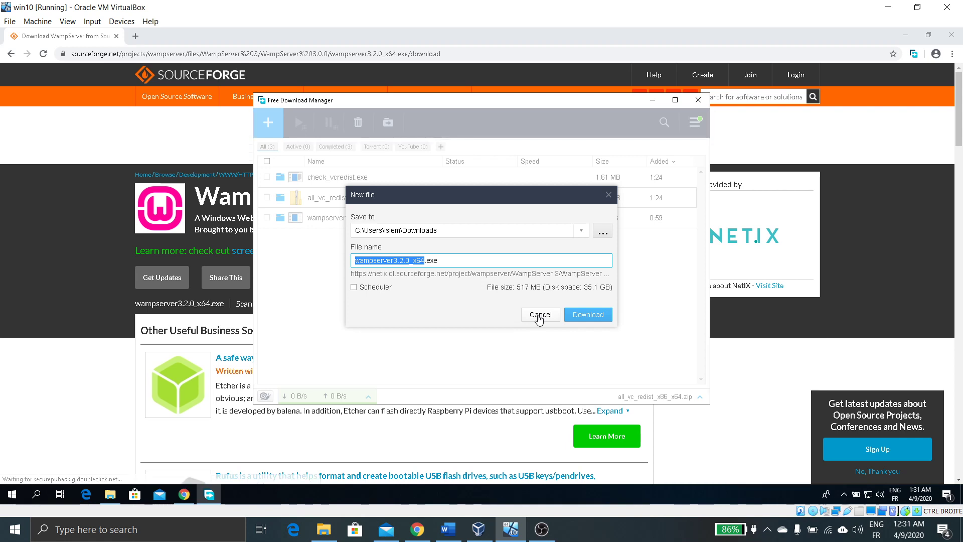
left_click(537, 318)
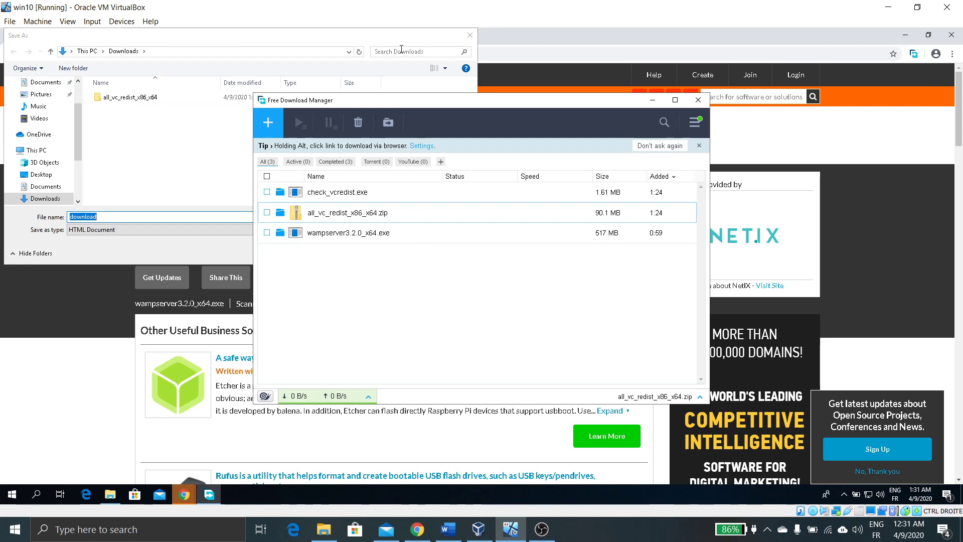
left_click(469, 35)
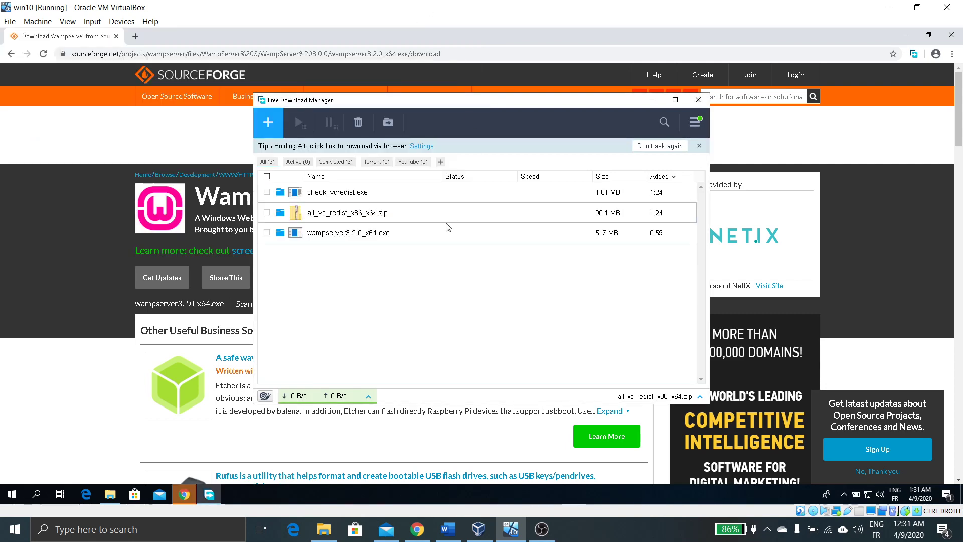
Step: Launch the already downloaded wampserver3.2.0_x64.exe from Free Download Manager and allow it to make changes to the device
left_click(366, 236)
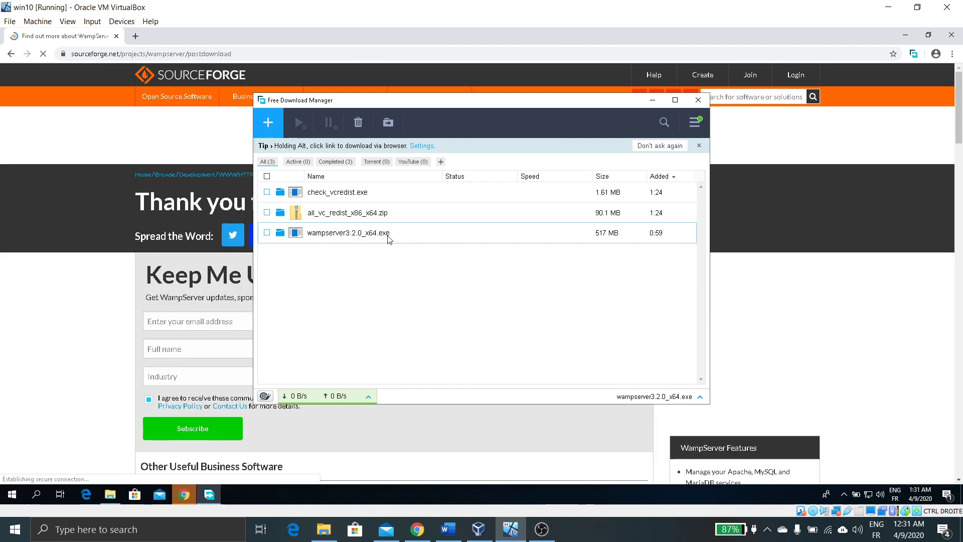
double_click(388, 236)
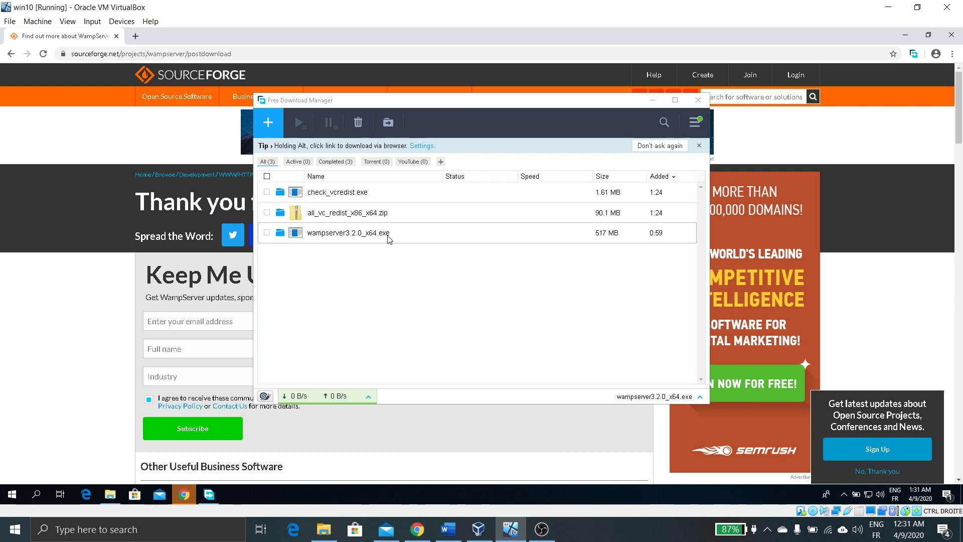
double_click(388, 239)
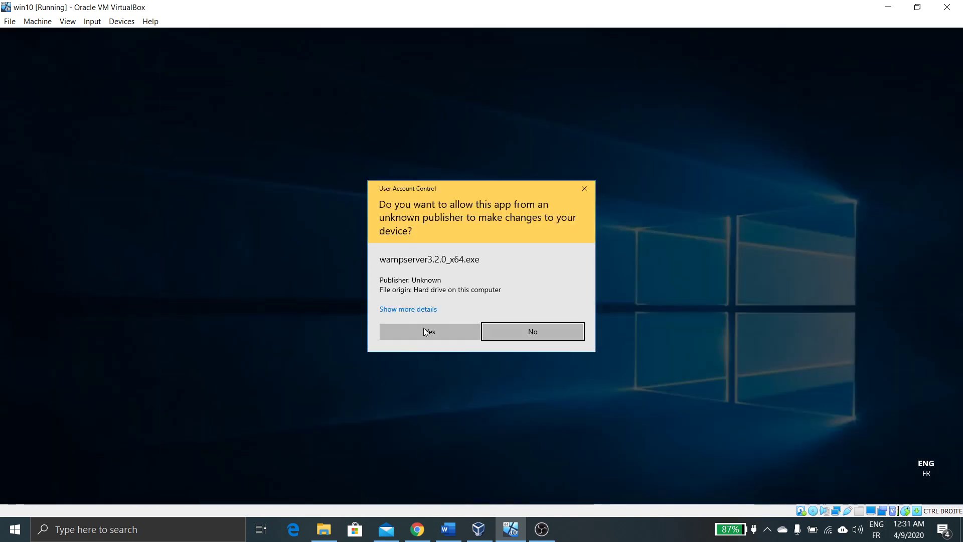
left_click(441, 331)
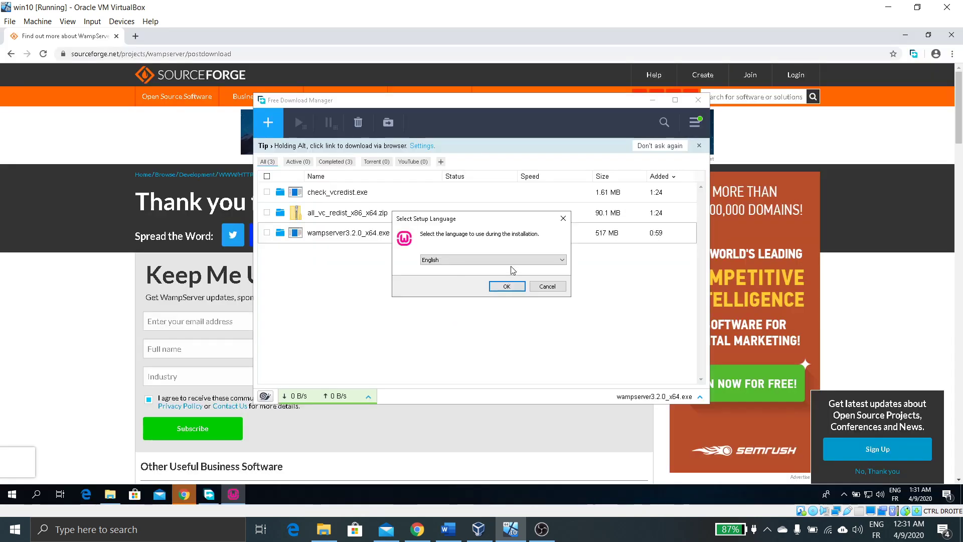
Step: Set the setup language to Français, accept the licence agreement and continue to the information page
left_click(524, 260)
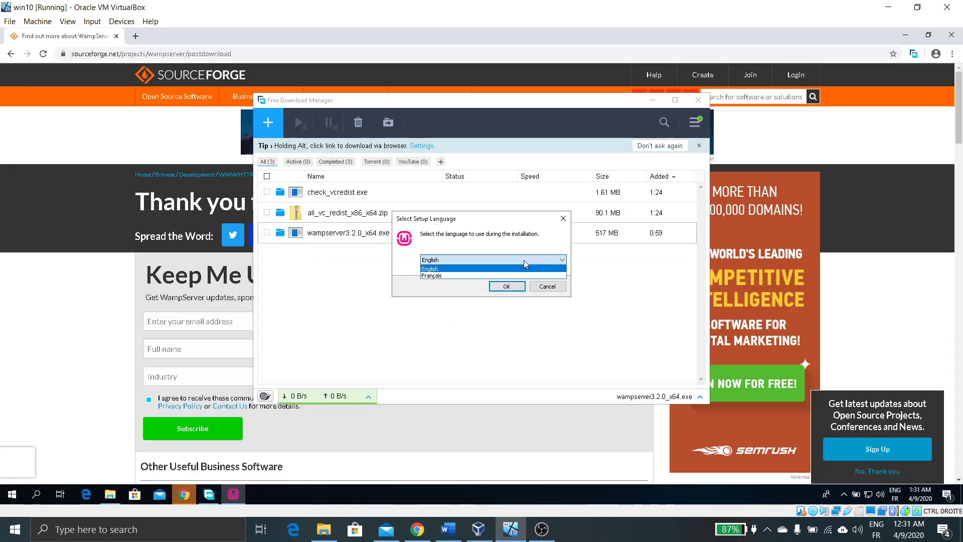
left_click(493, 275)
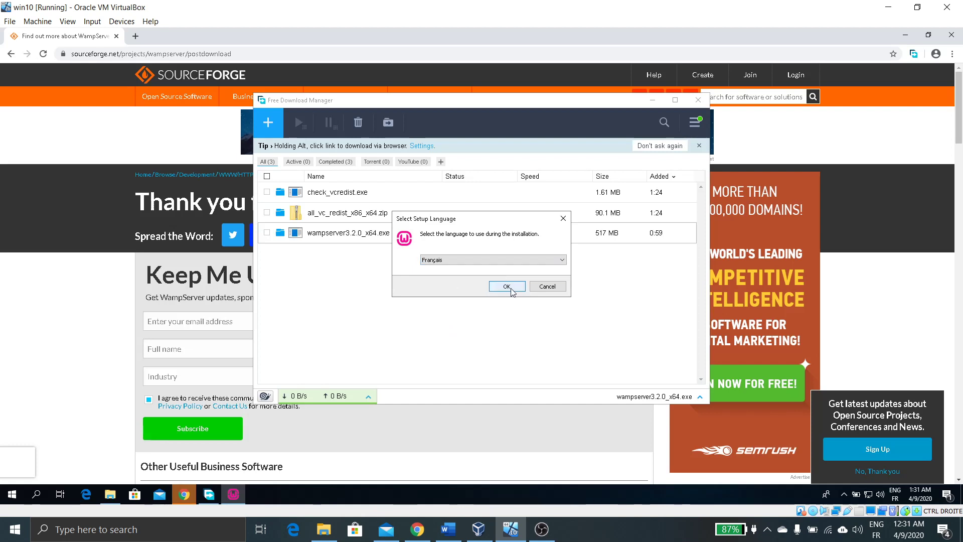
left_click(508, 286)
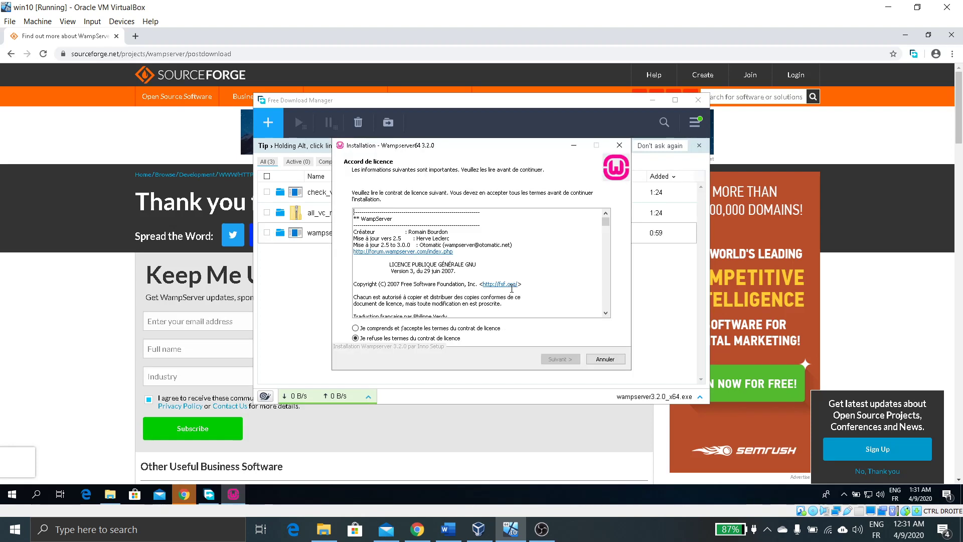
left_click(429, 328)
left_click(550, 360)
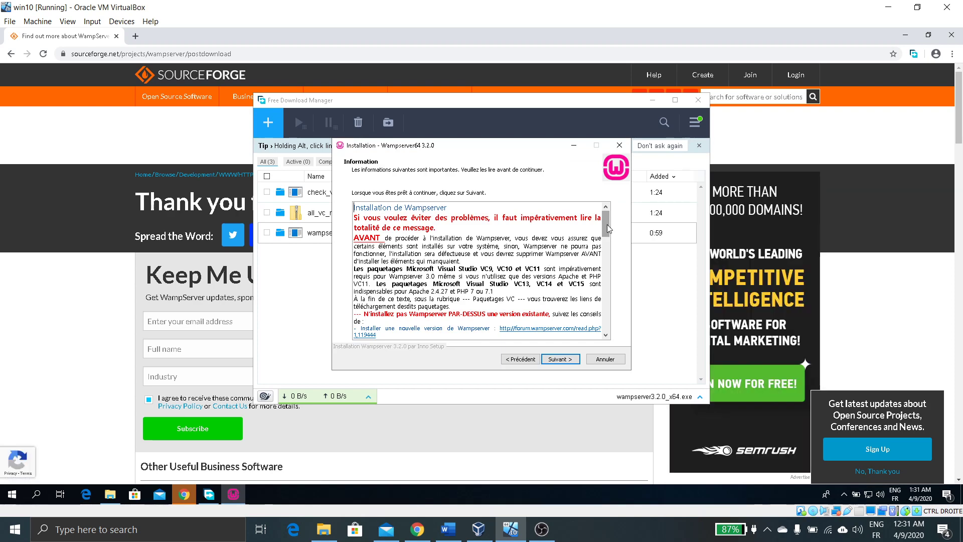
Step: Review the installer's information text down to the closing notes on checking the required Visual C++ packages
left_click_drag(607, 224, 605, 323)
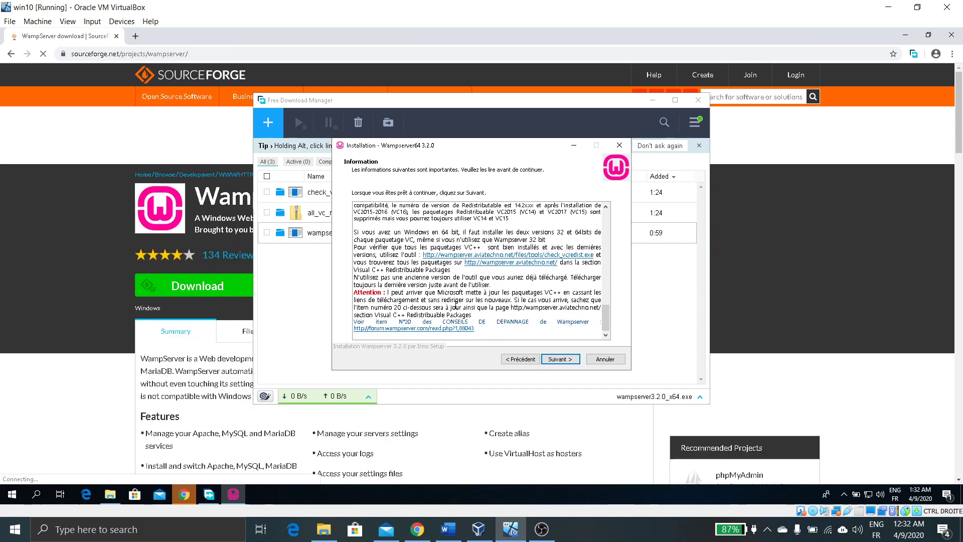
double_click(405, 279)
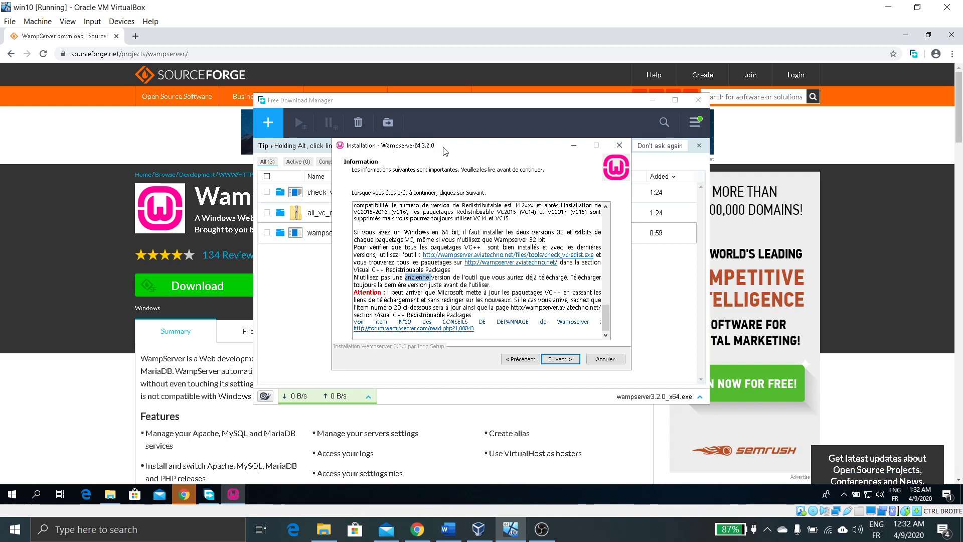
double_click(386, 277)
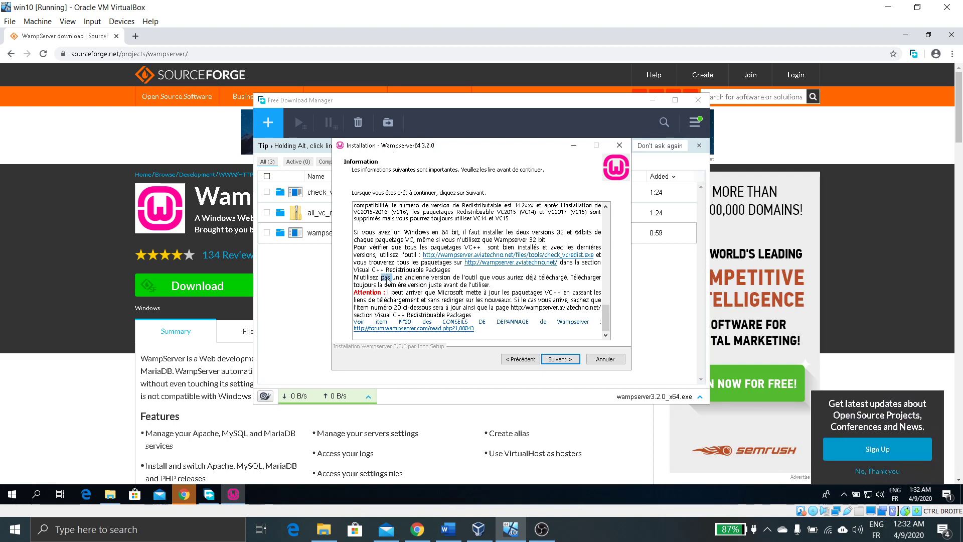
double_click(417, 277)
double_click(443, 277)
double_click(472, 277)
double_click(498, 276)
double_click(457, 277)
Step: Open the wampserver.aviatechno.net repository linked in the installer notes, maximize its window and highlight the site address
left_click(492, 267)
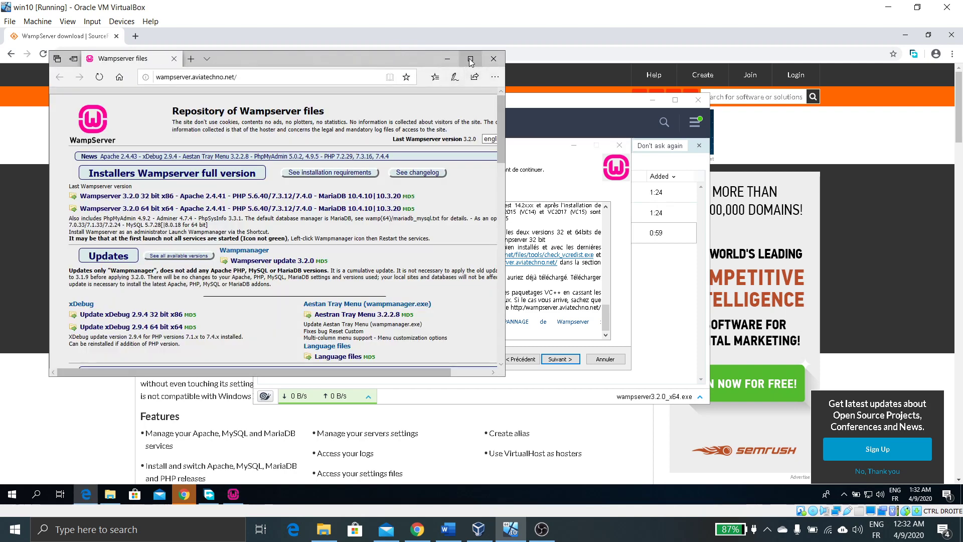
left_click(470, 59)
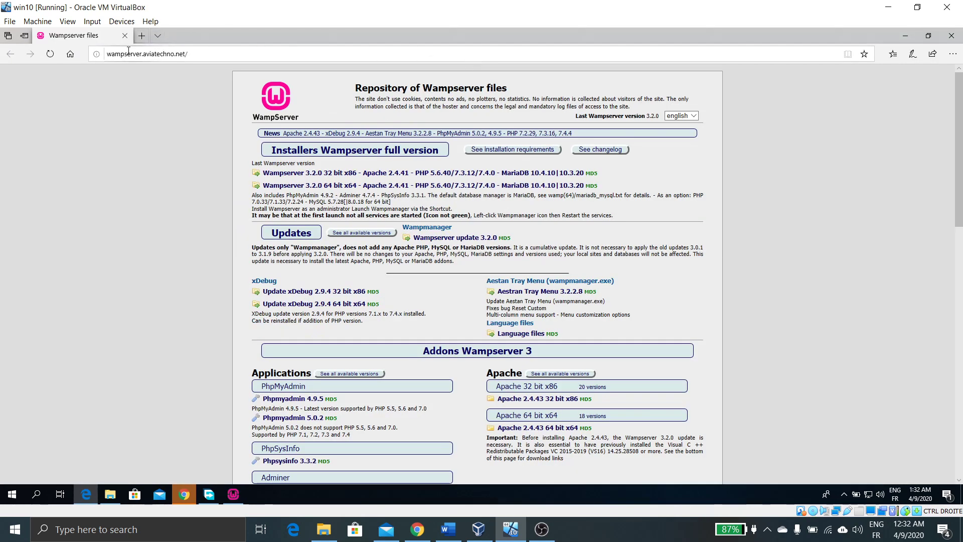
left_click(151, 53)
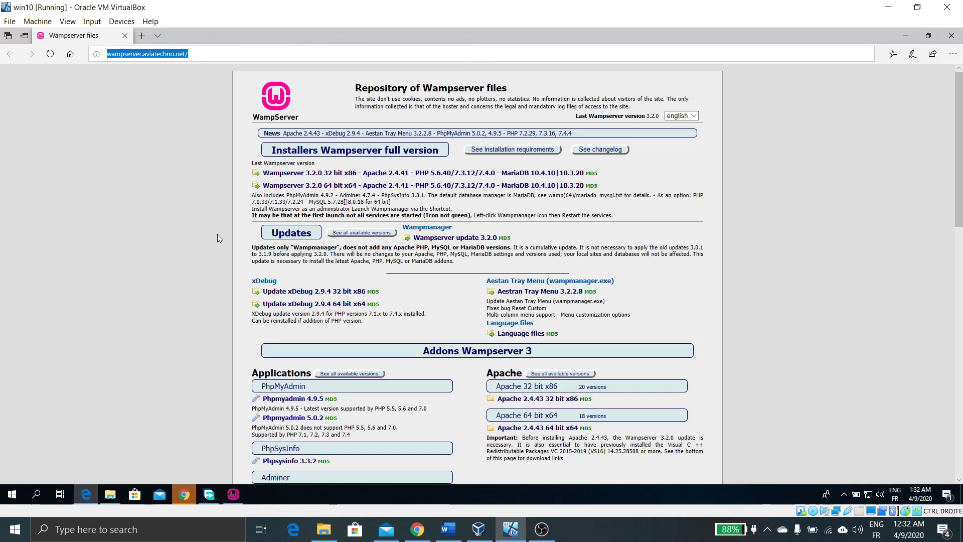
Step: Request the All VC Redistribuable Packages (x86_x64) zip from the repository and cancel its download prompt
scroll(218, 234, "down", 2)
scroll(217, 234, "down", 1)
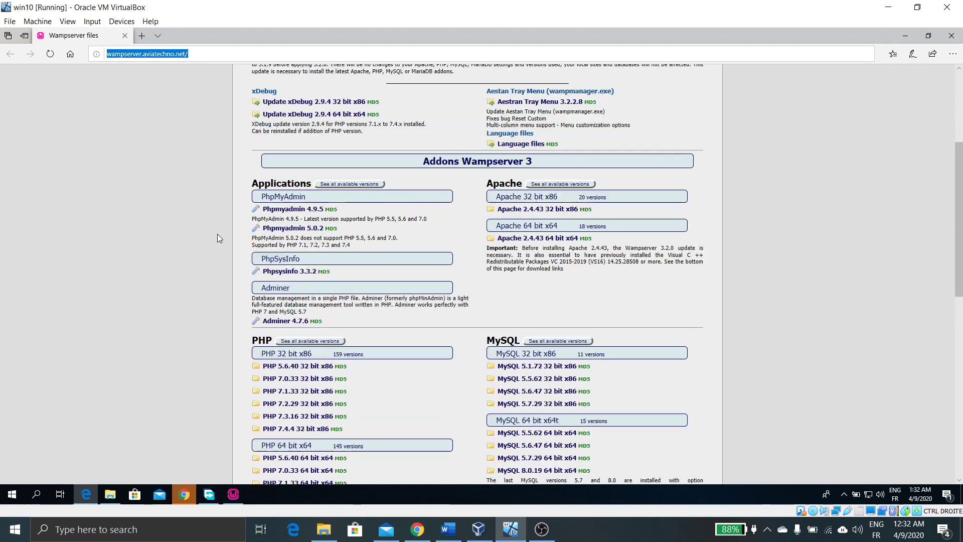
scroll(218, 234, "down", 1)
scroll(218, 234, "down", 6)
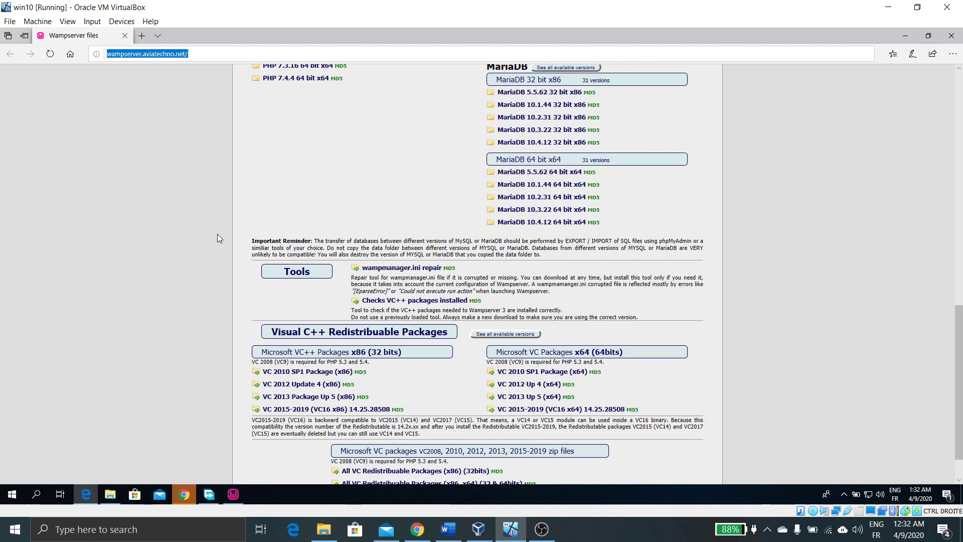
scroll(217, 234, "down", 1)
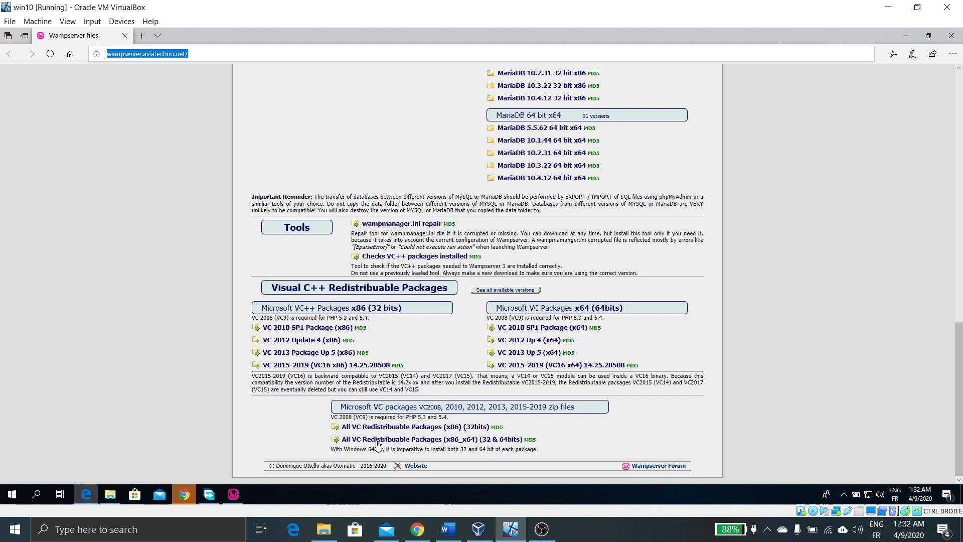
left_click(419, 439)
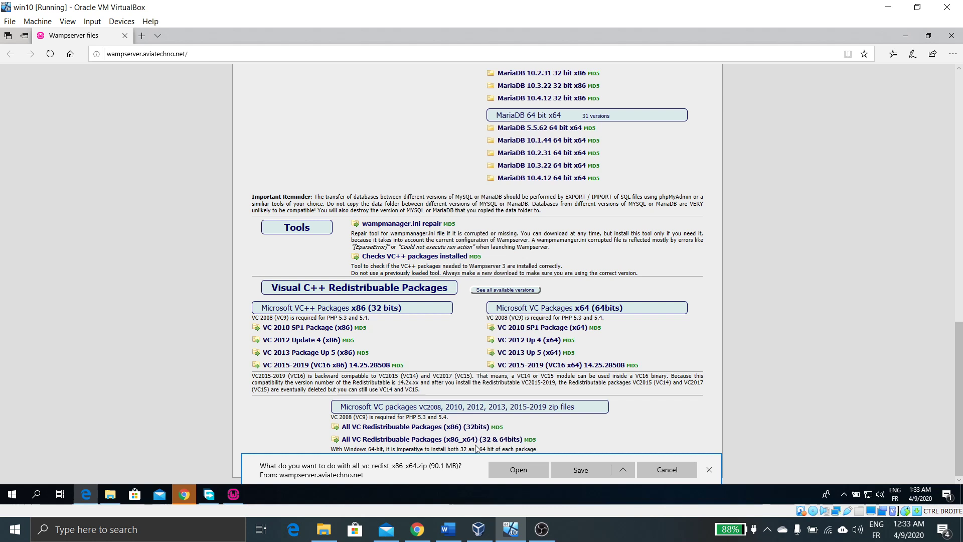
left_click(672, 471)
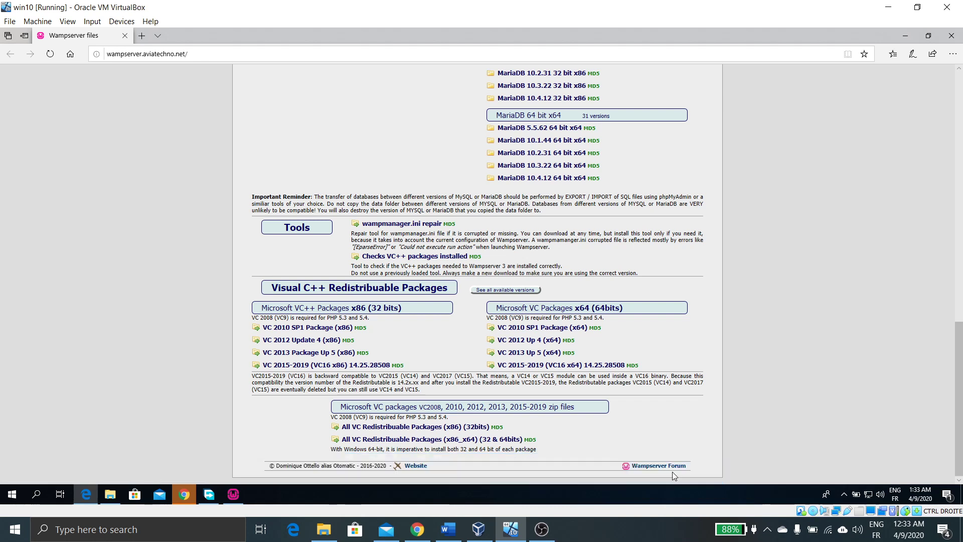
Step: Open the Downloads folder in File Explorer and select the all_vc_redist_x86_x64 zip archive
left_click(108, 494)
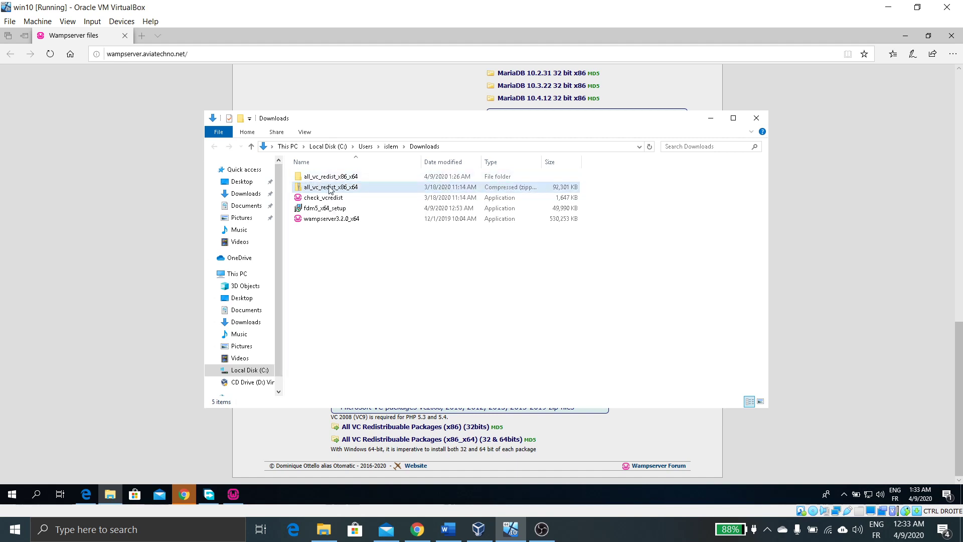
left_click(330, 187)
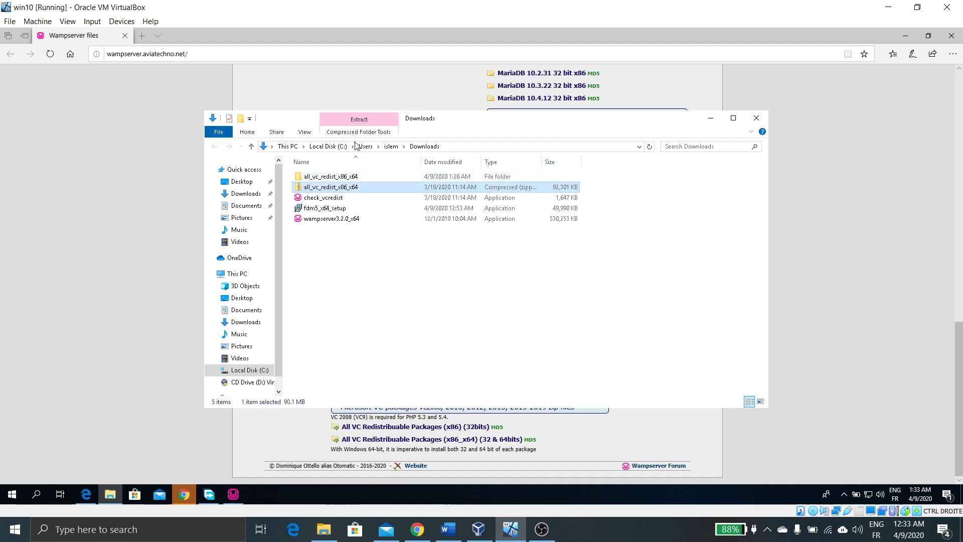
left_click(321, 180)
left_click(317, 187)
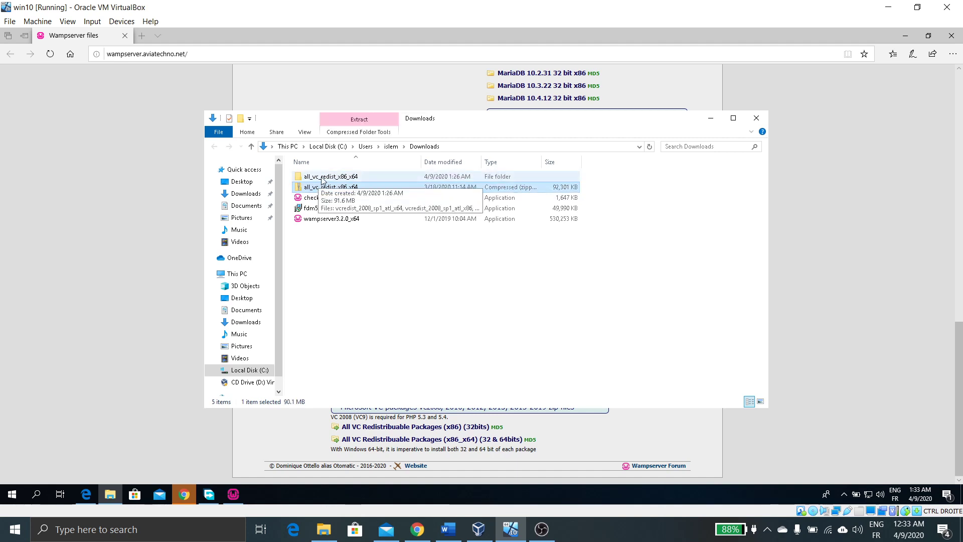
Step: Open the extracted all_vc_redist_x86_x64 folder to examine its vcredist installers, and return to the Downloads folder
left_click(321, 179)
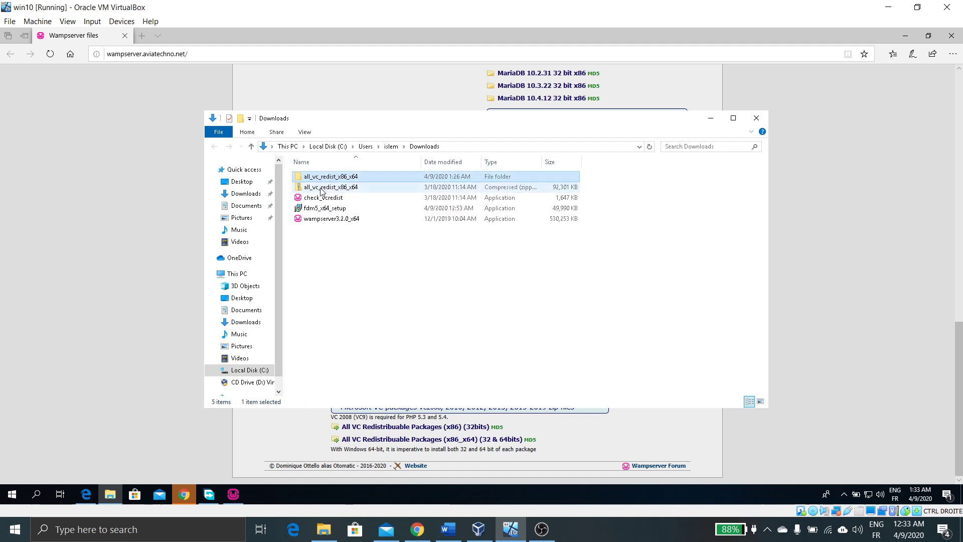
left_click(322, 188)
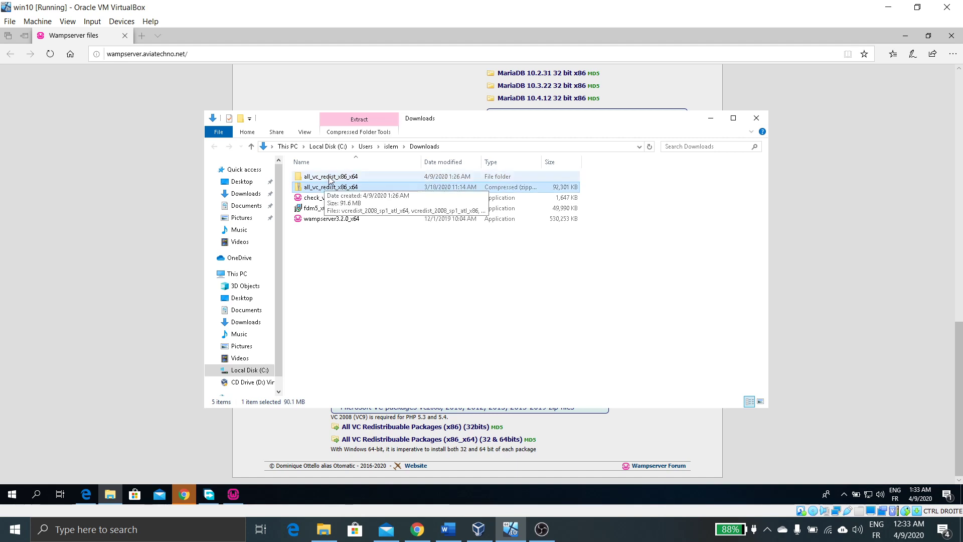
left_click(330, 178)
left_click(330, 178)
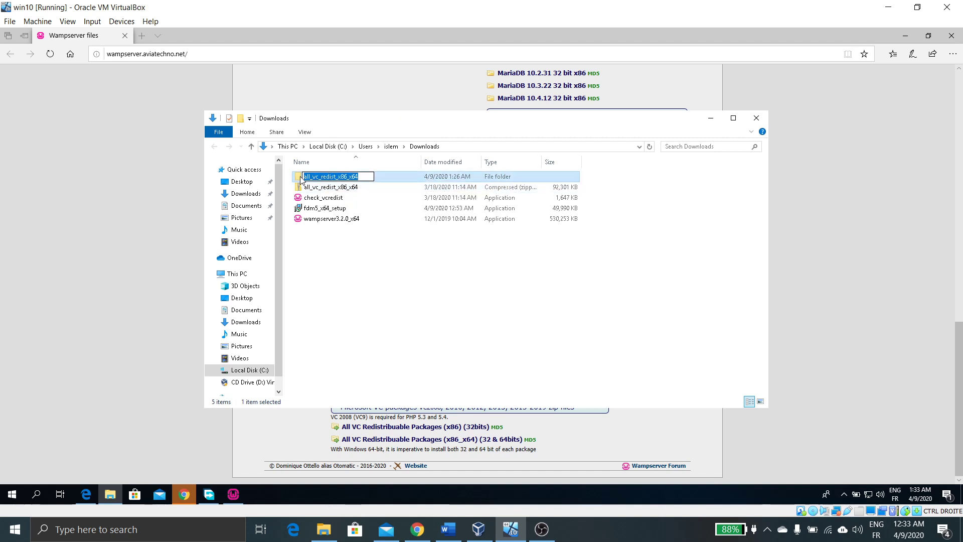
double_click(300, 178)
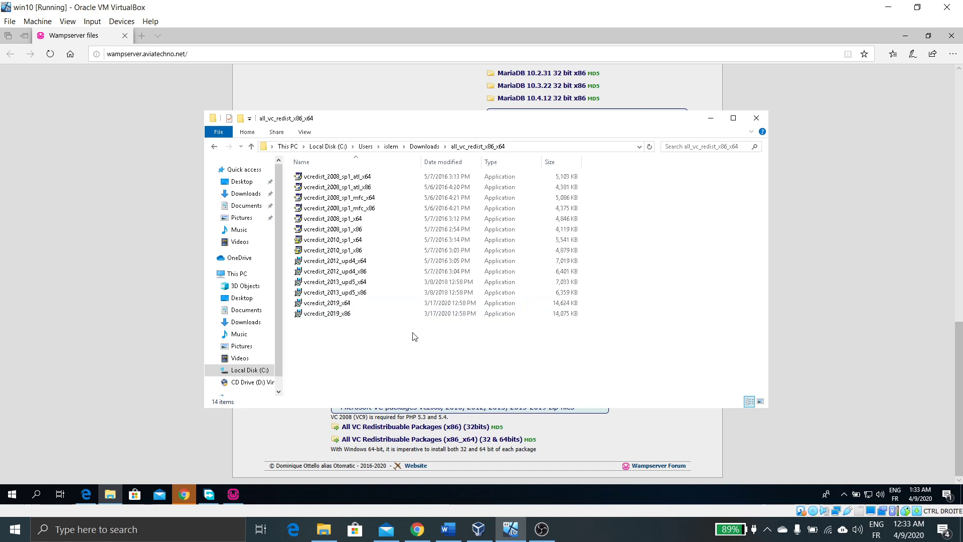
left_click(421, 148)
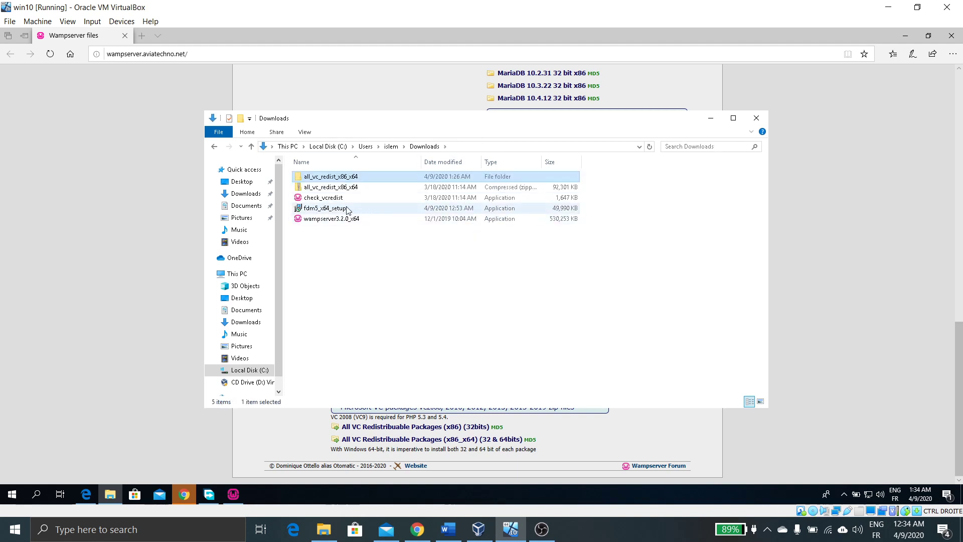
Step: Run check_vcredist in Français with permission to make changes, verify the installed VC++ packages and decline saving the results
double_click(323, 198)
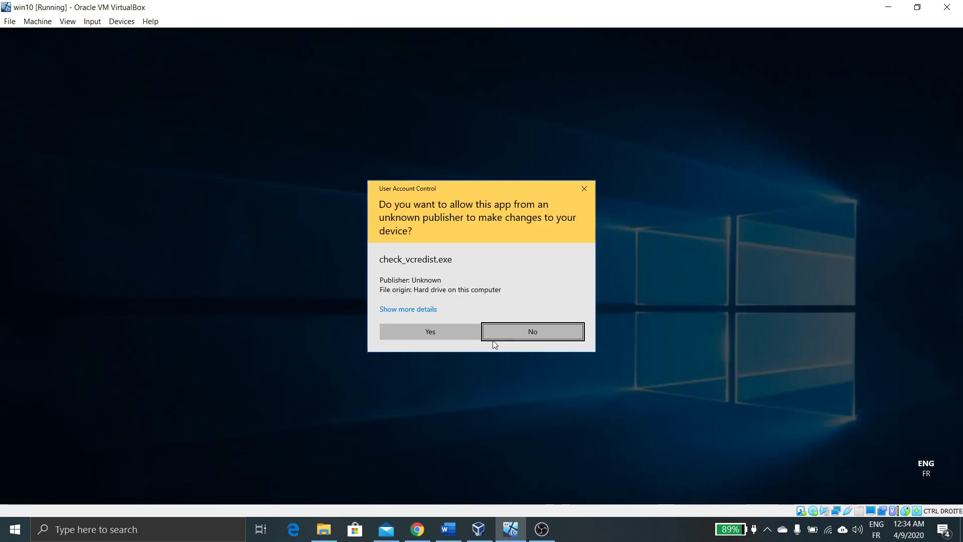
left_click(439, 336)
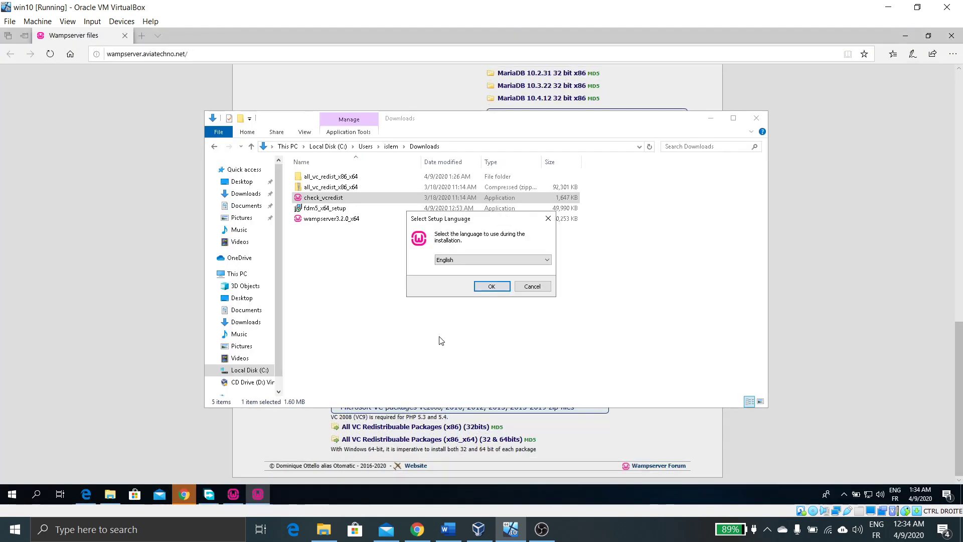
left_click(498, 260)
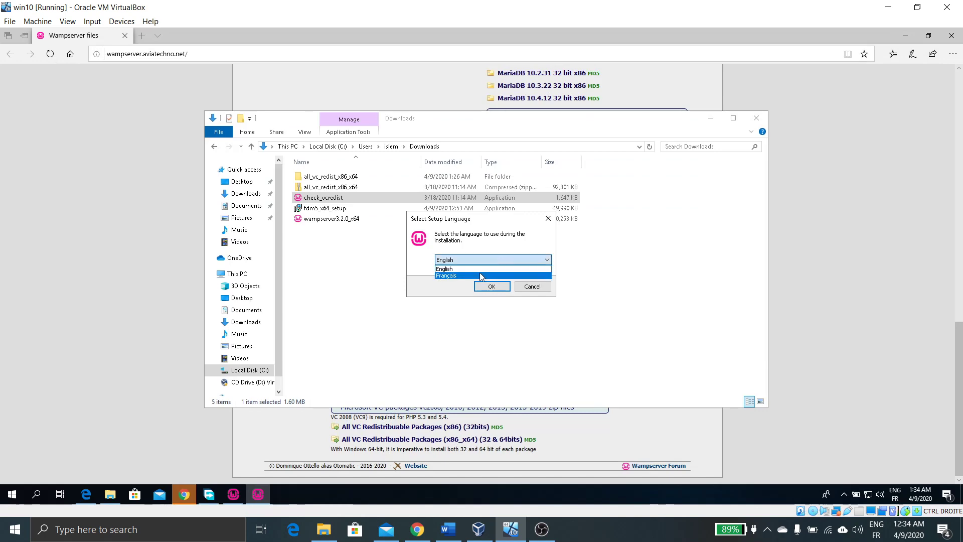
left_click(480, 275)
left_click(493, 286)
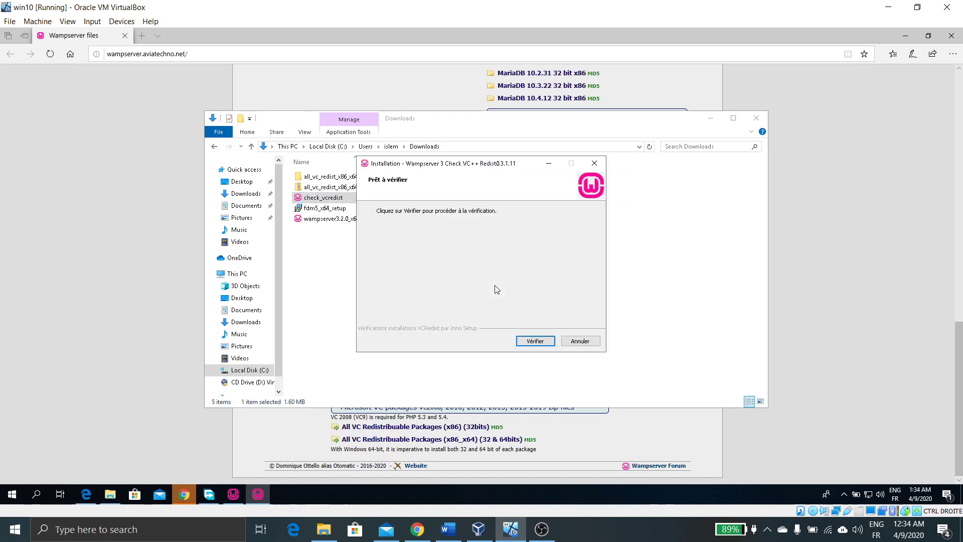
left_click(535, 341)
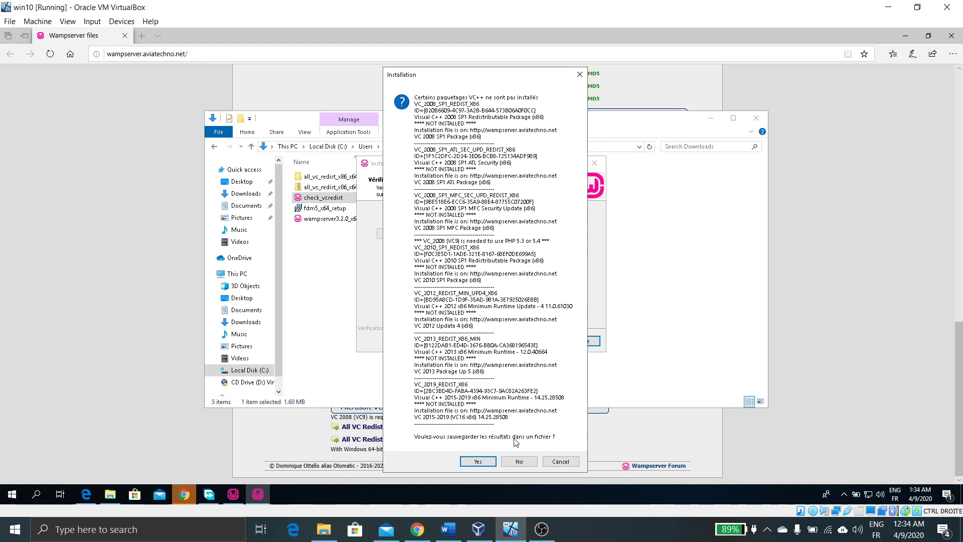
left_click(517, 462)
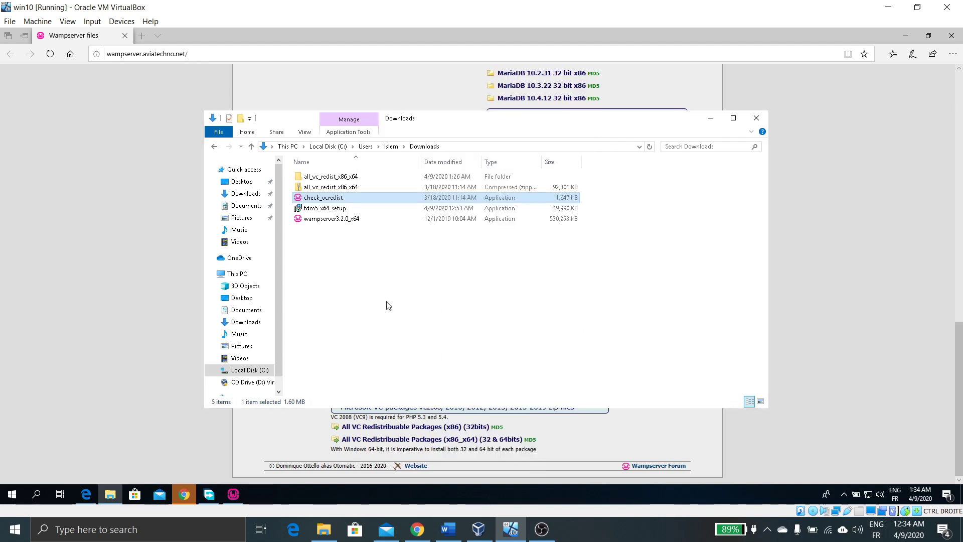
Step: Bring back the Wampserver64 installer and continue past its information page, keeping c:\wamp64 as the destination folder
left_click(710, 118)
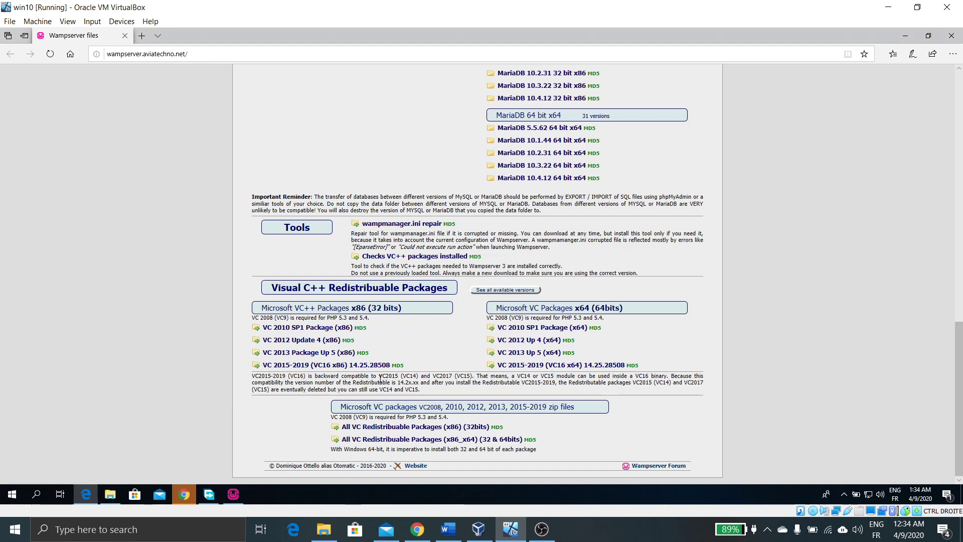
double_click(367, 378)
left_click(540, 530)
left_click(540, 530)
left_click(233, 494)
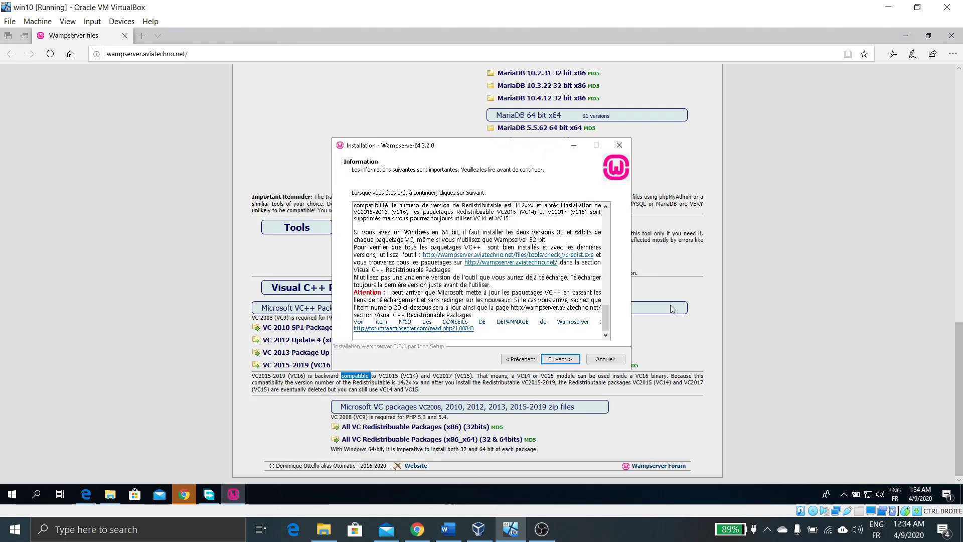
left_click(566, 360)
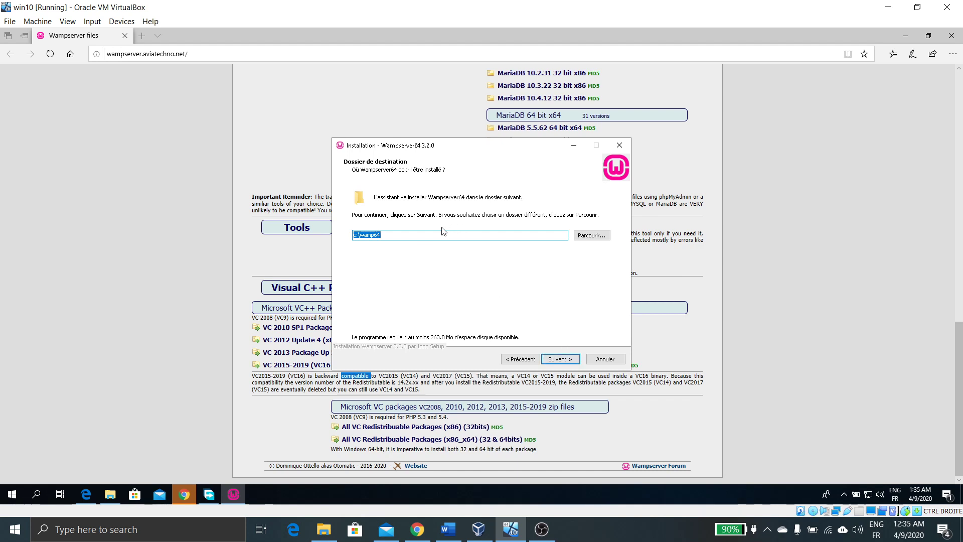
left_click(374, 234)
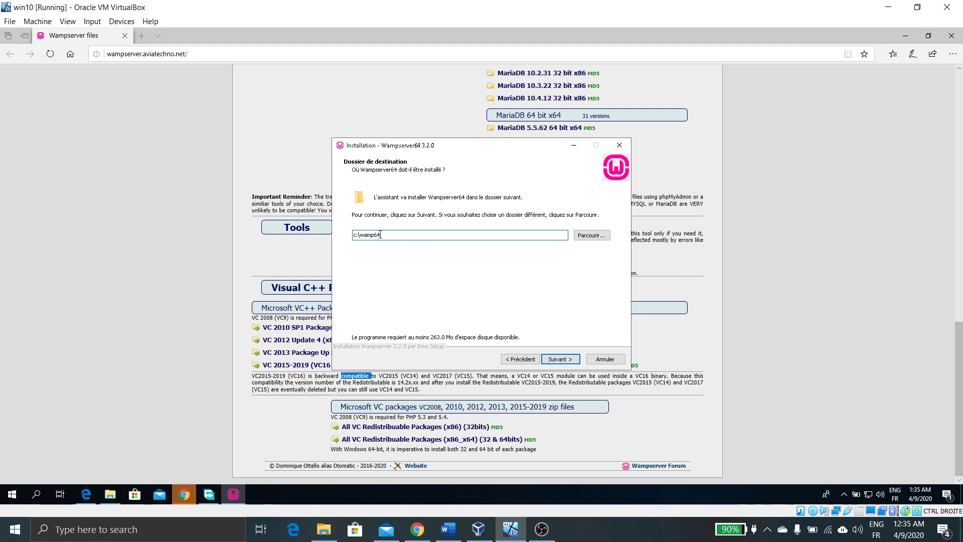
left_click(575, 361)
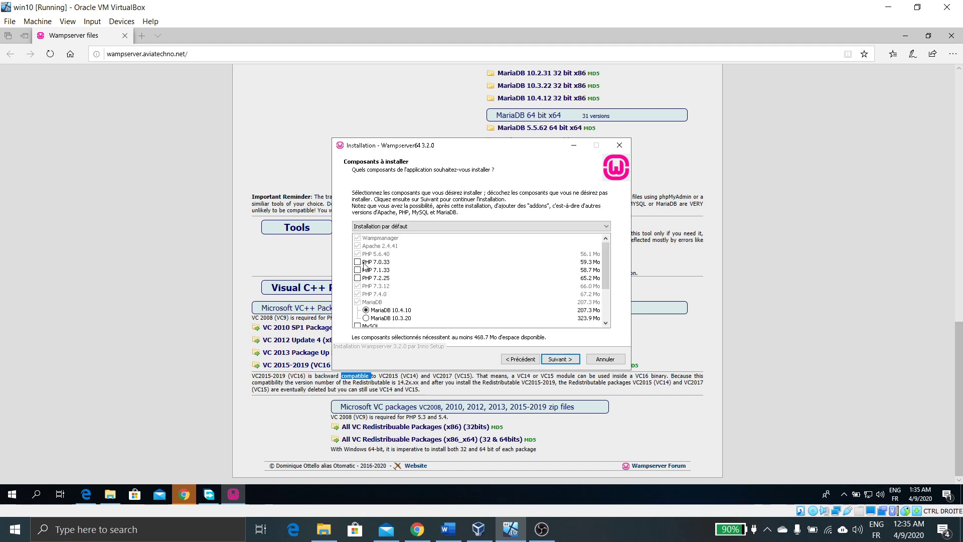
Step: Try the Installation personalisée type for the components and switch back to Installation par défaut
left_click(397, 227)
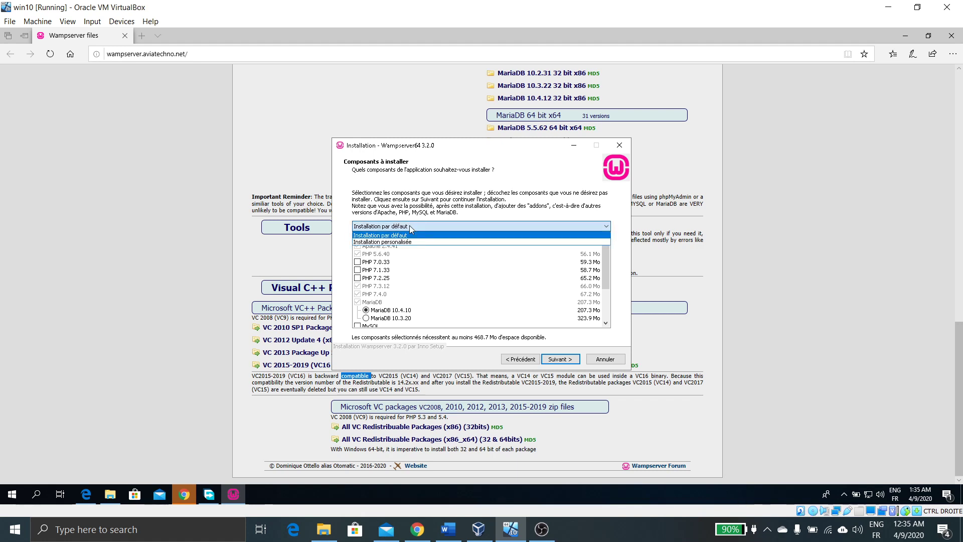
left_click(407, 243)
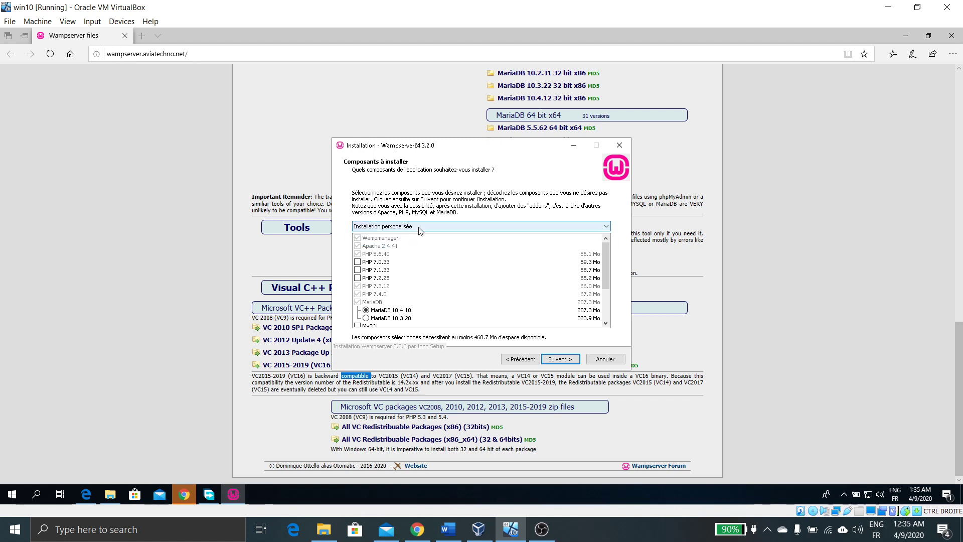
left_click(420, 229)
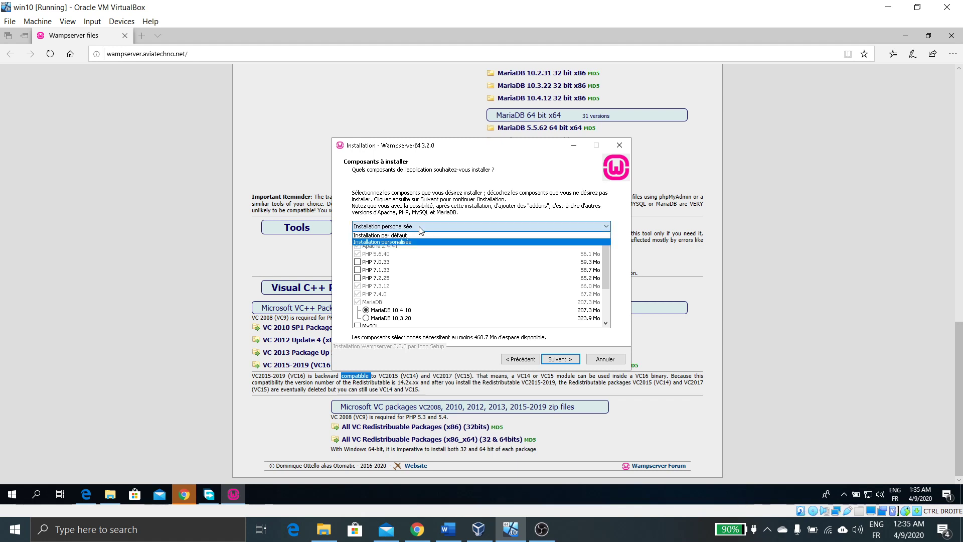
left_click(418, 236)
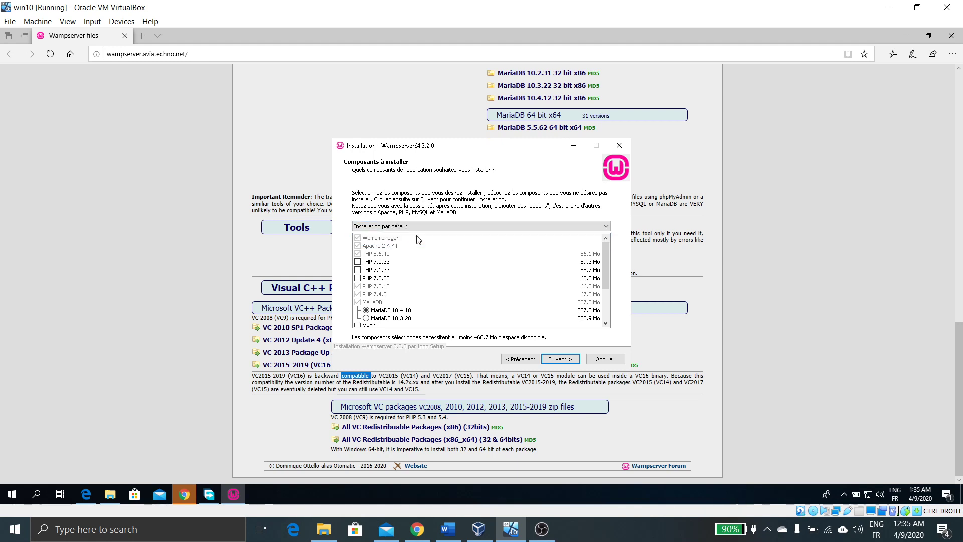
left_click(418, 223)
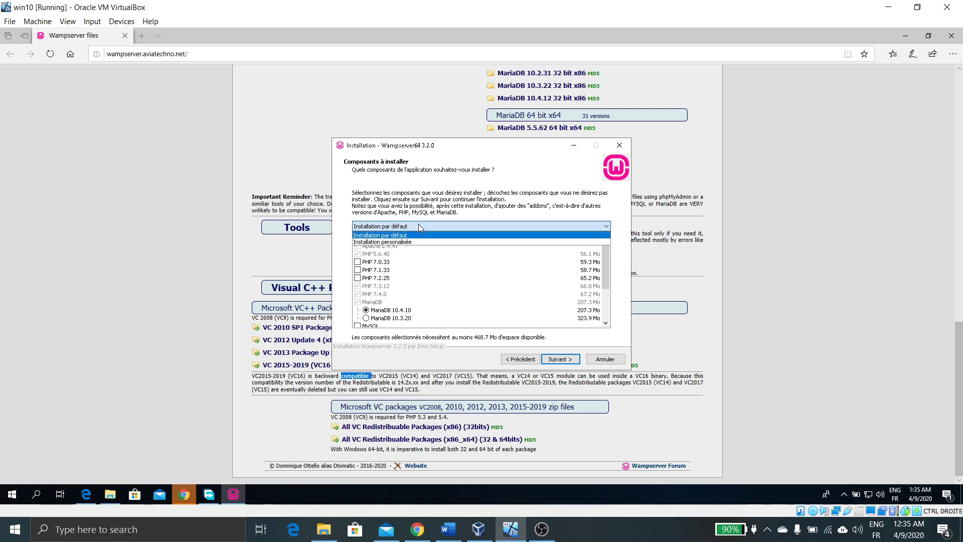
left_click(419, 224)
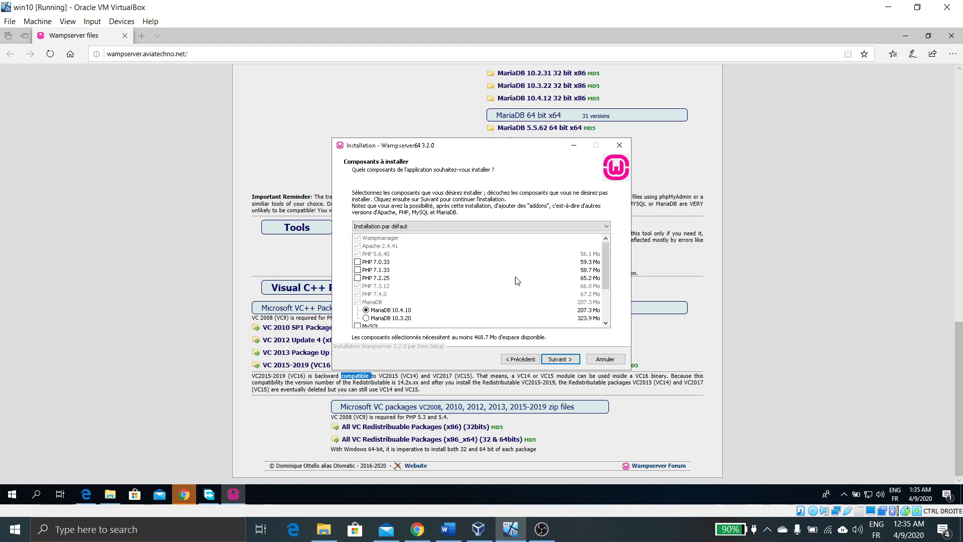
Step: Add the MySQL component with version MySQL 8.0.18 to the installation and review the full component list
scroll(606, 314, "down", 3)
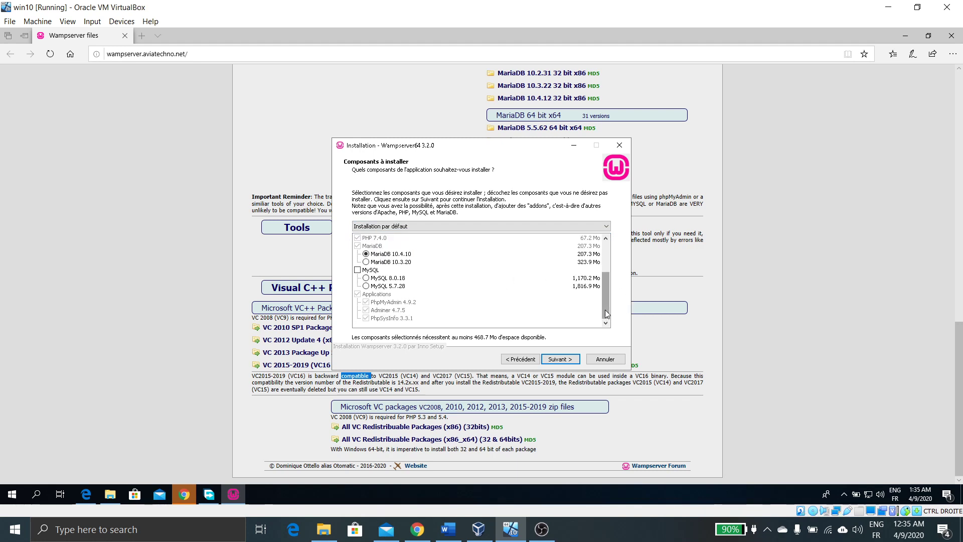
left_click(357, 270)
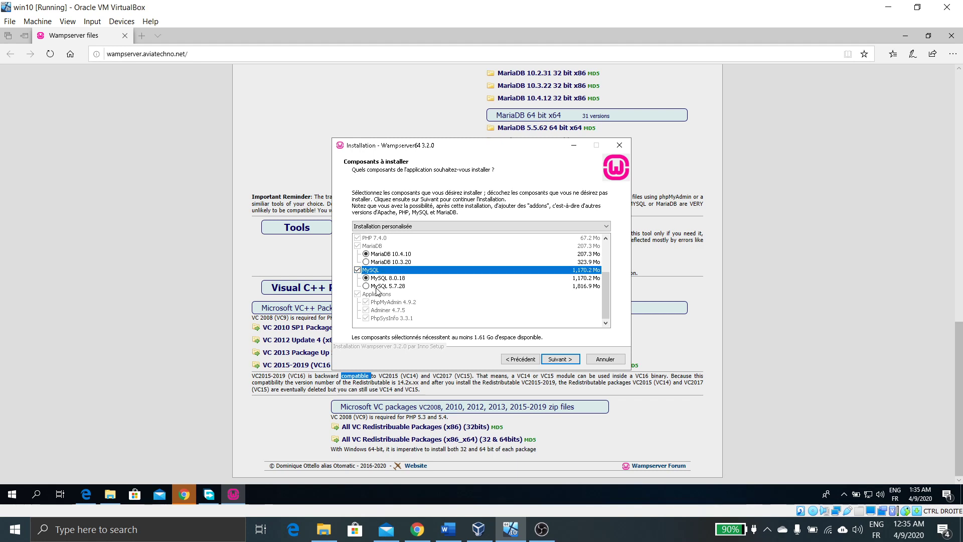
left_click(606, 240)
left_click(606, 239)
left_click(606, 239)
left_click(605, 239)
left_click(606, 239)
left_click(606, 240)
left_click(606, 239)
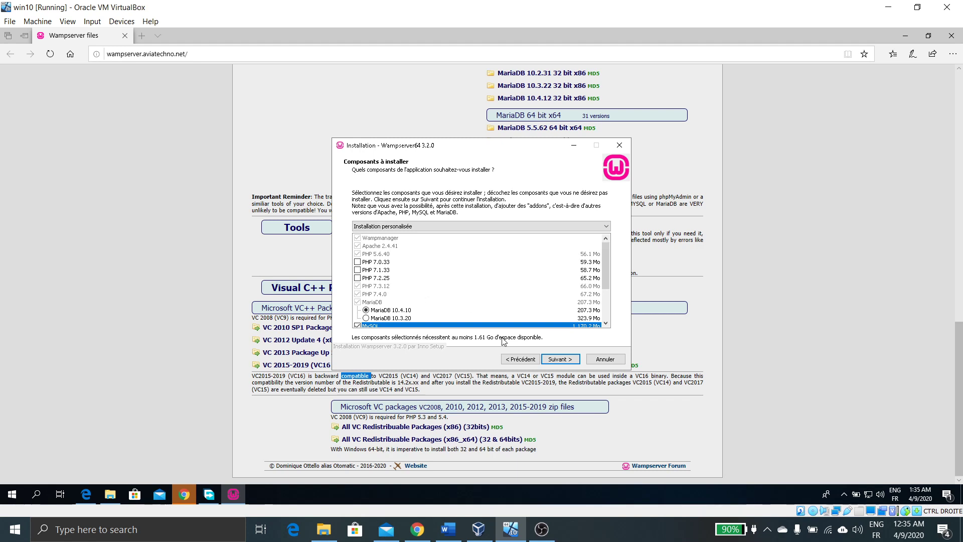
scroll(567, 362, "down", 3)
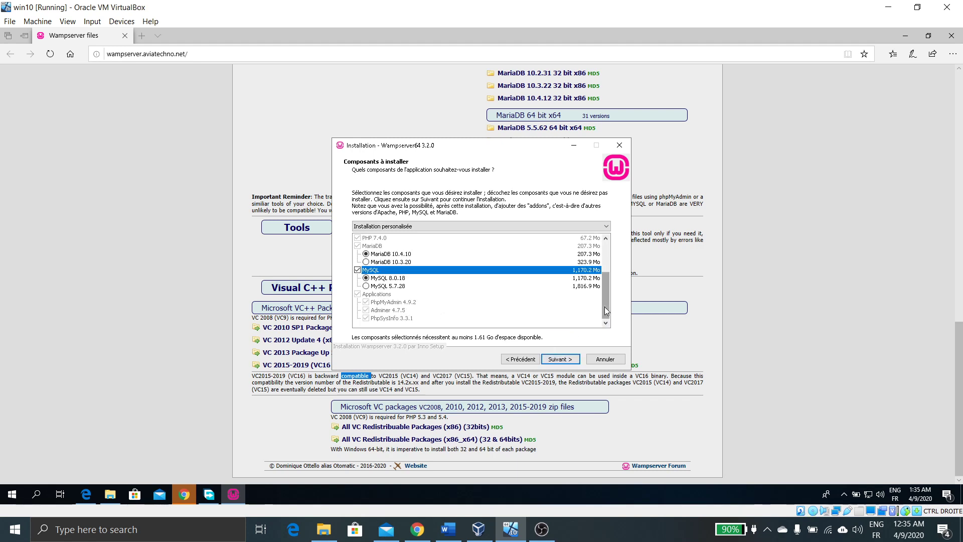
Step: Accept the selected components with Wampserver64 as the Start menu folder and start the installation
left_click(563, 361)
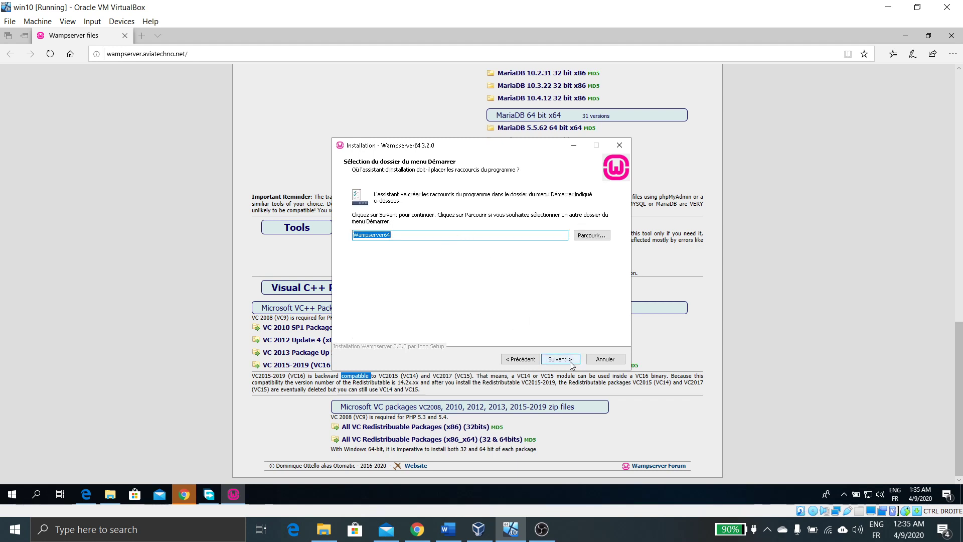
left_click(571, 364)
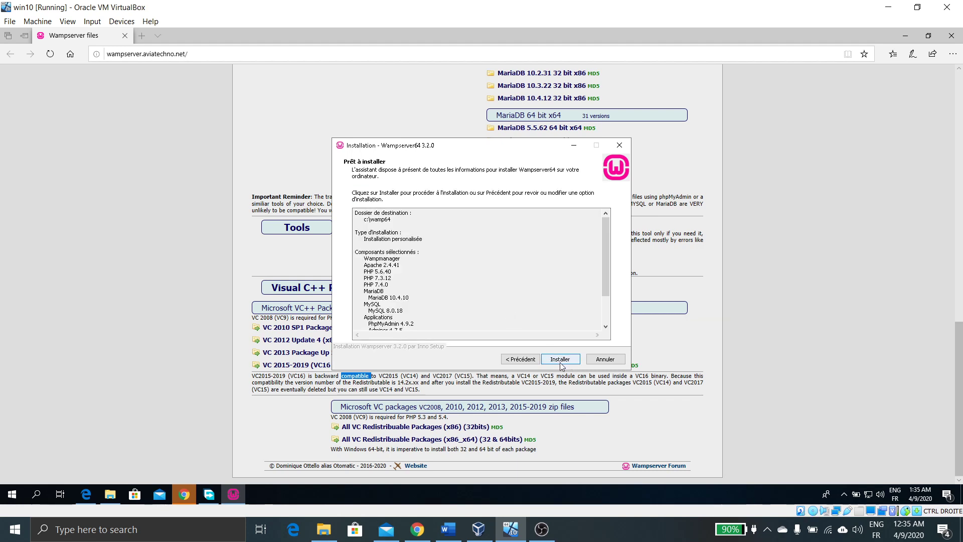
left_click(561, 360)
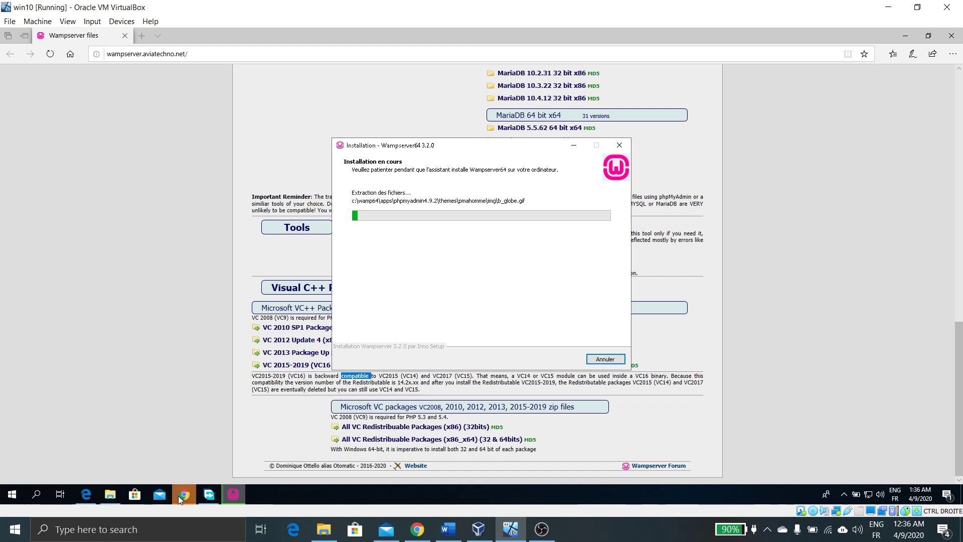
Step: Switch to Chrome while the installation runs and search Google for "download npp" in a new tab
left_click(140, 320)
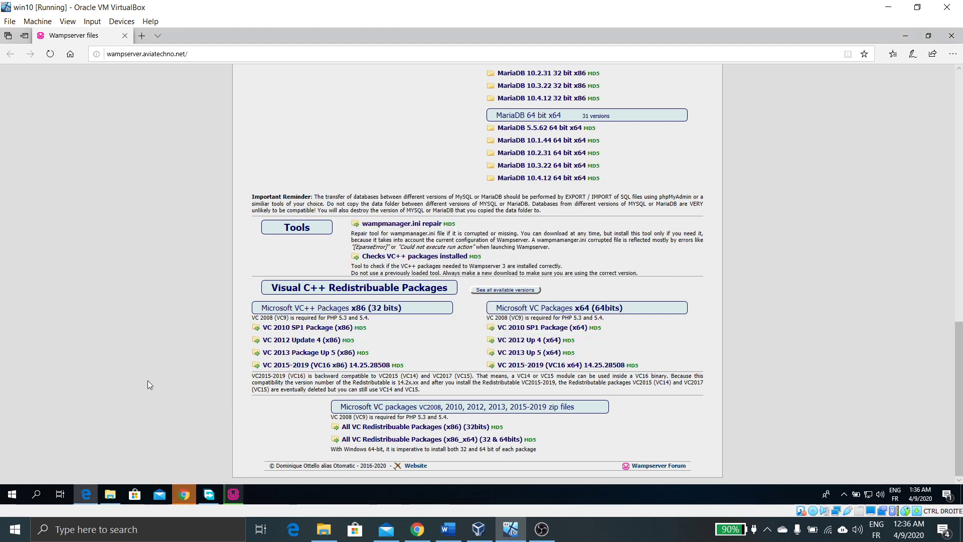
left_click(180, 492)
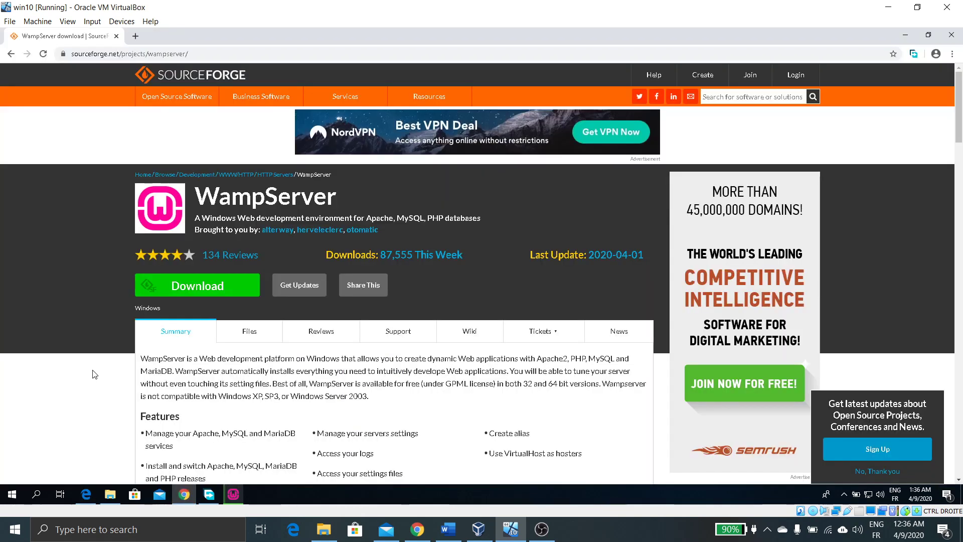
mouse_move(112, 497)
left_click(137, 39)
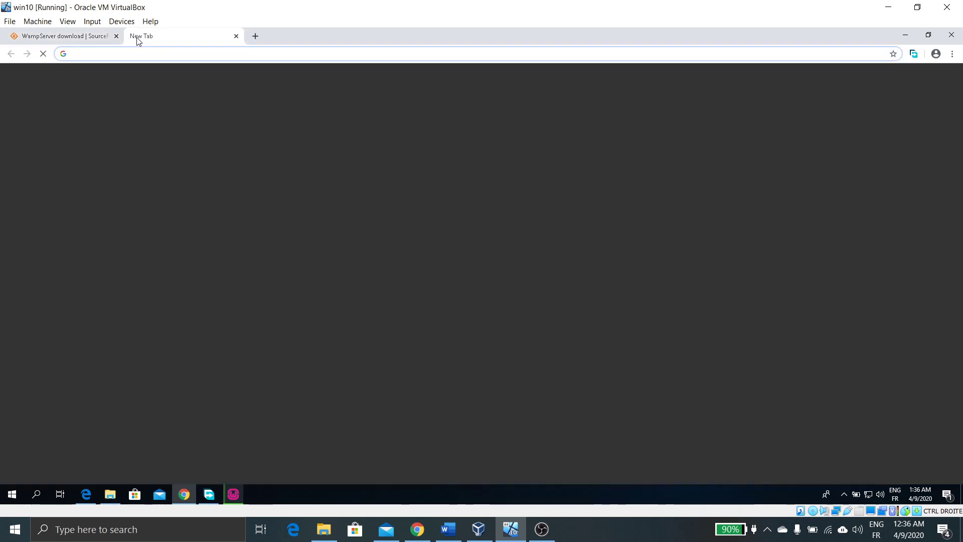
type("download")
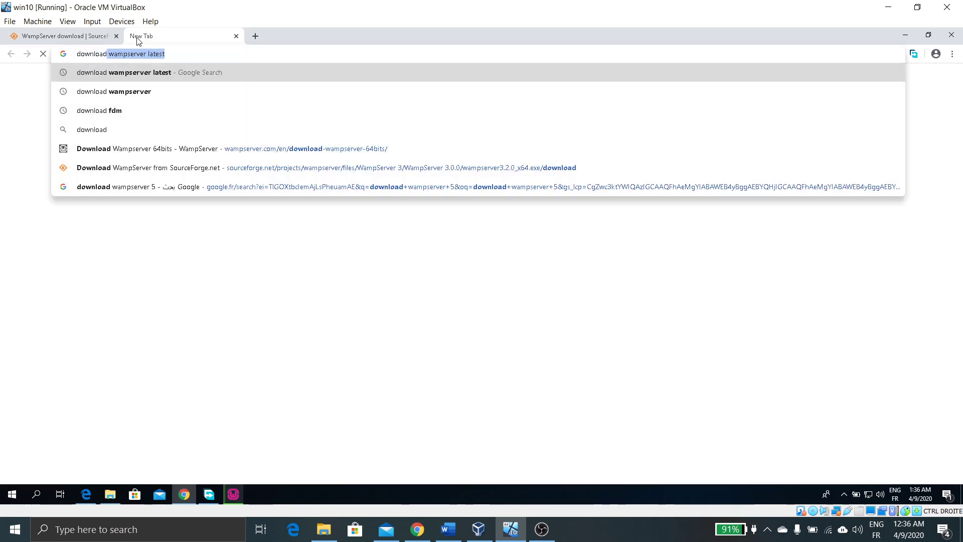
type(" npp")
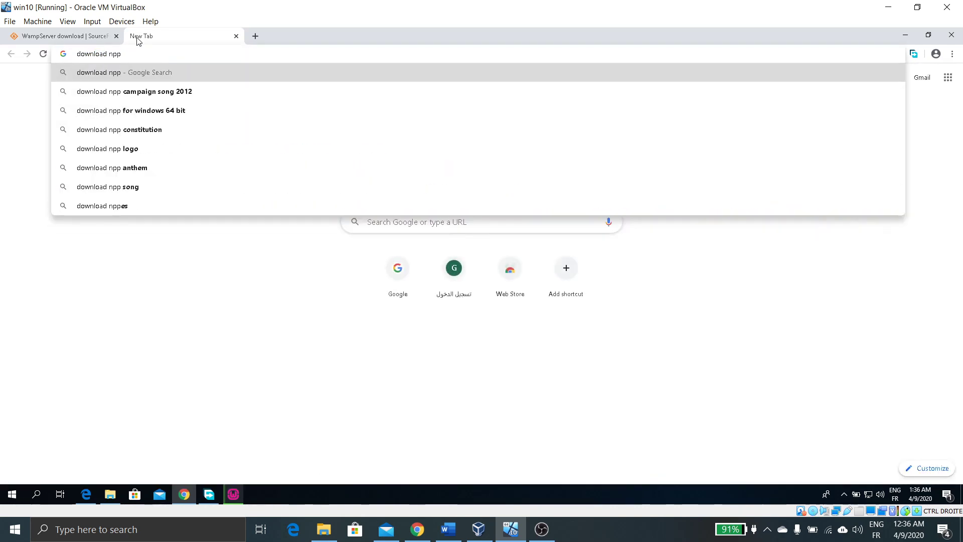
key("Return")
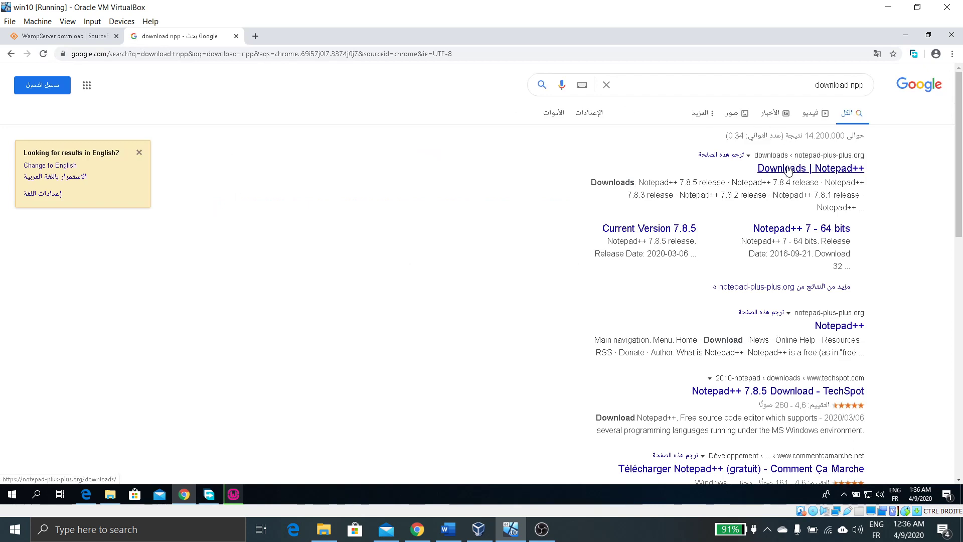
Step: Download the 32-bit x86 Notepad++ 7.8.5 installer, npp.7.8.5.Installer.exe, from the official Notepad++ site to the Downloads folder
left_click(788, 170)
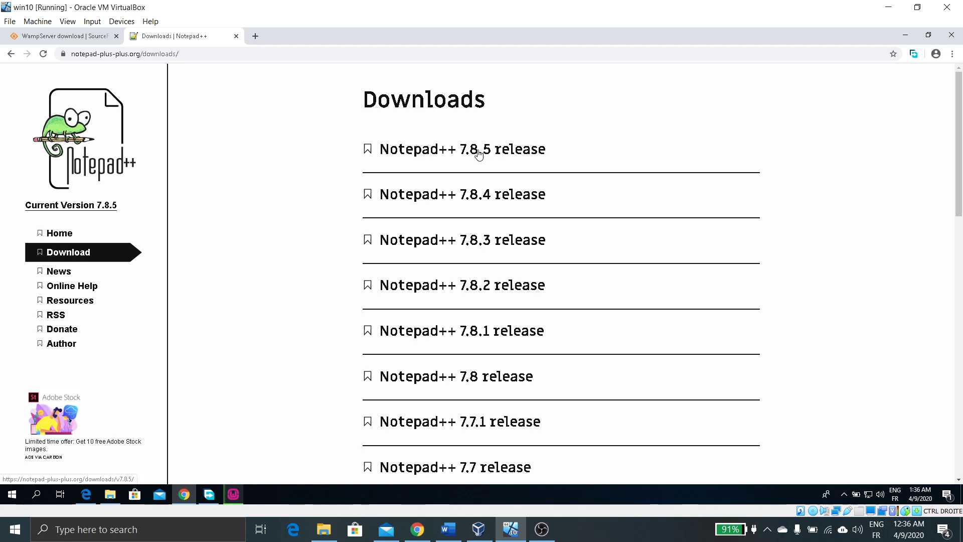
left_click(479, 153)
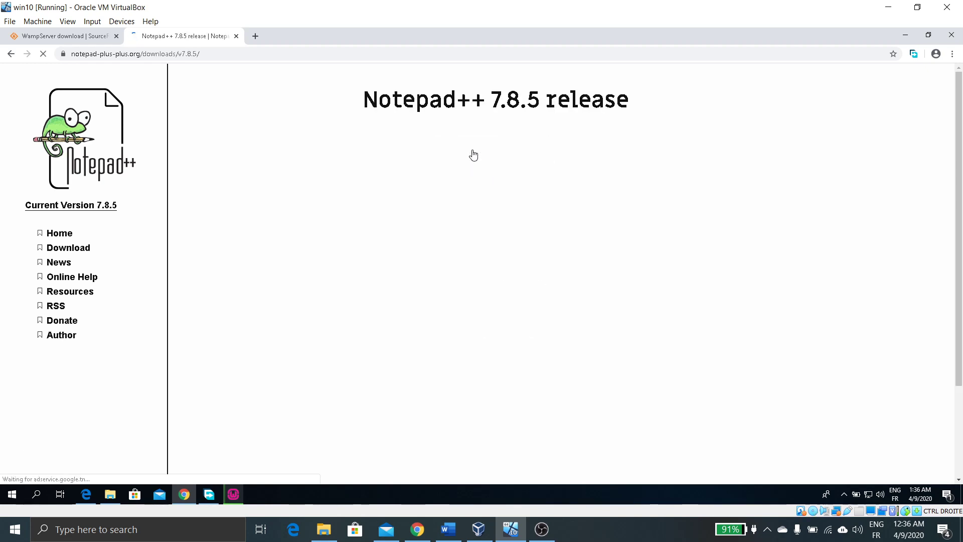
scroll(473, 155, "down", 1)
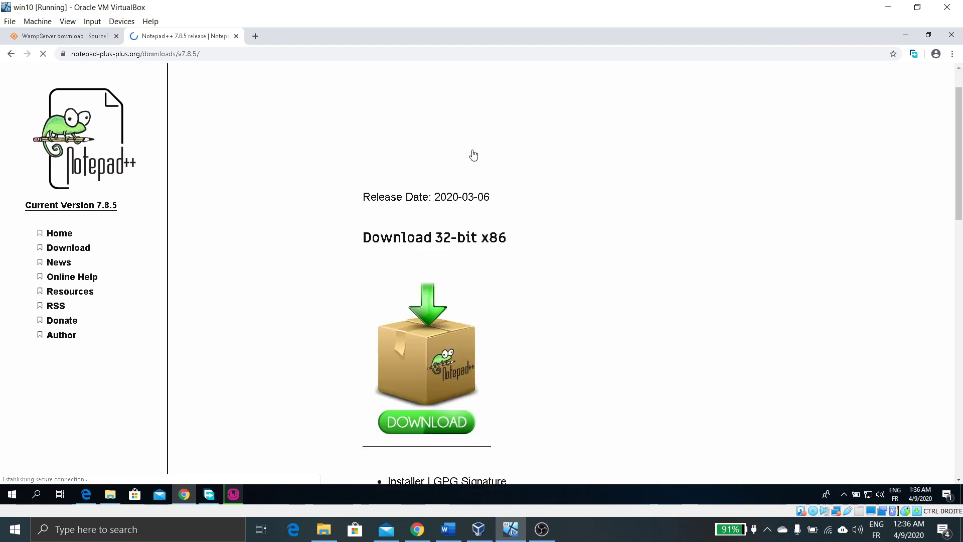
left_click(432, 427)
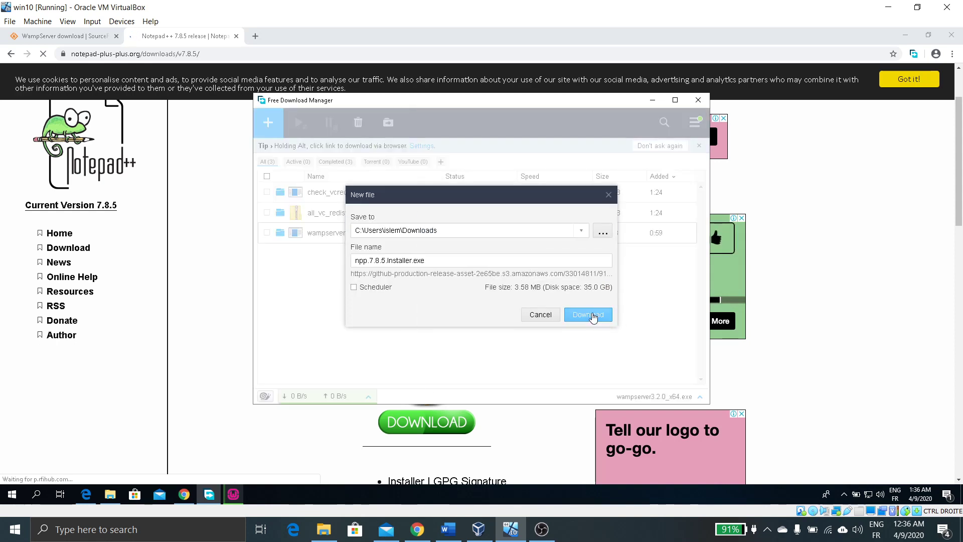
left_click(593, 316)
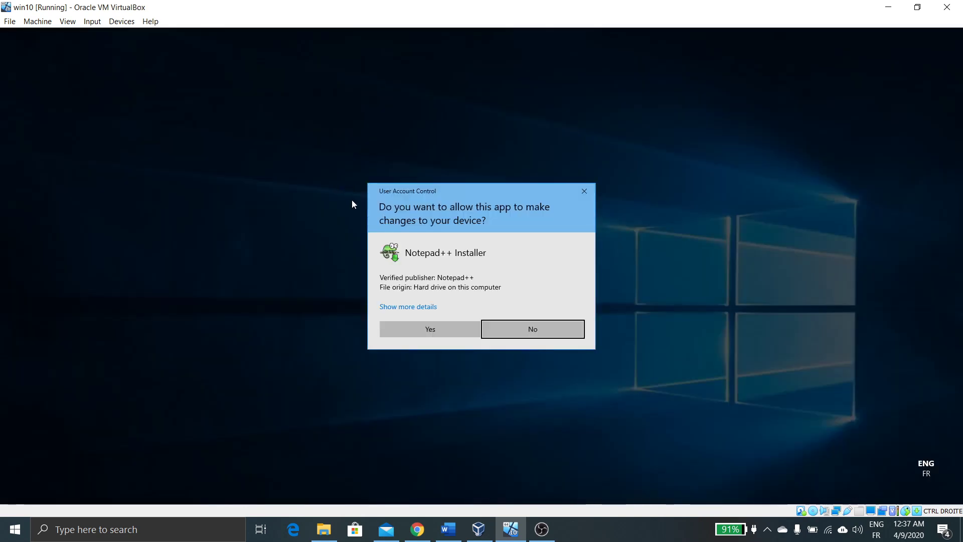
Step: Allow the Notepad++ installer to run in English and accept C:\Program Files (x86)\Notepad++ as the destination folder
left_click(420, 325)
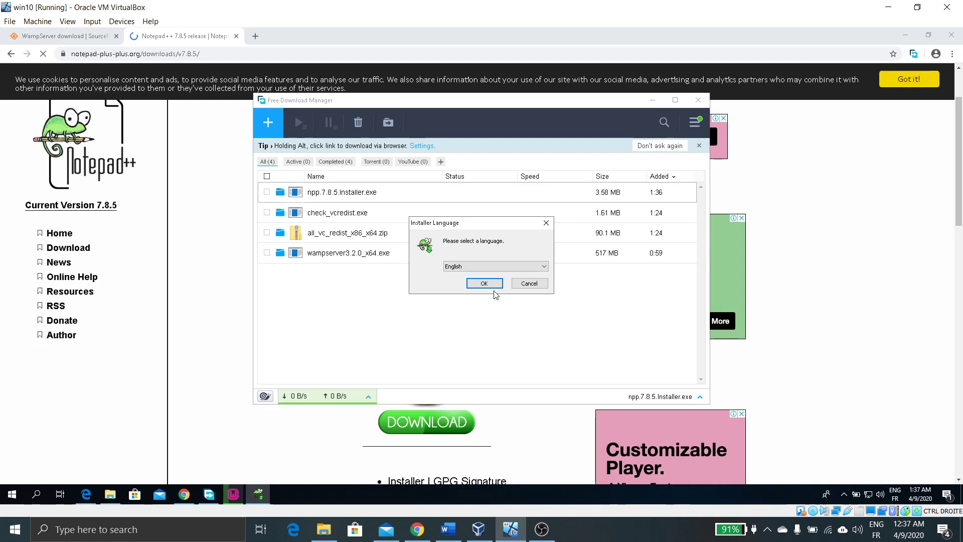
left_click(485, 283)
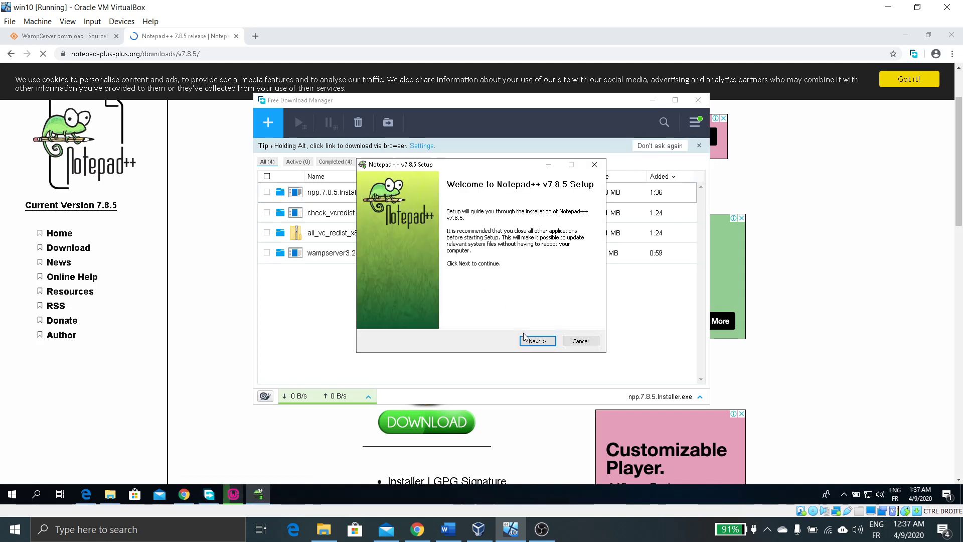
left_click(538, 342)
left_click(538, 341)
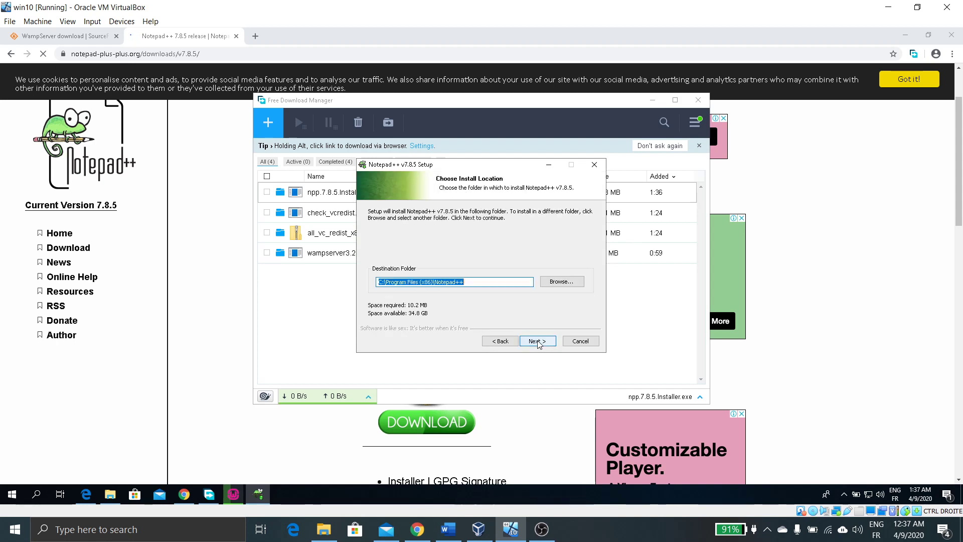
left_click(537, 341)
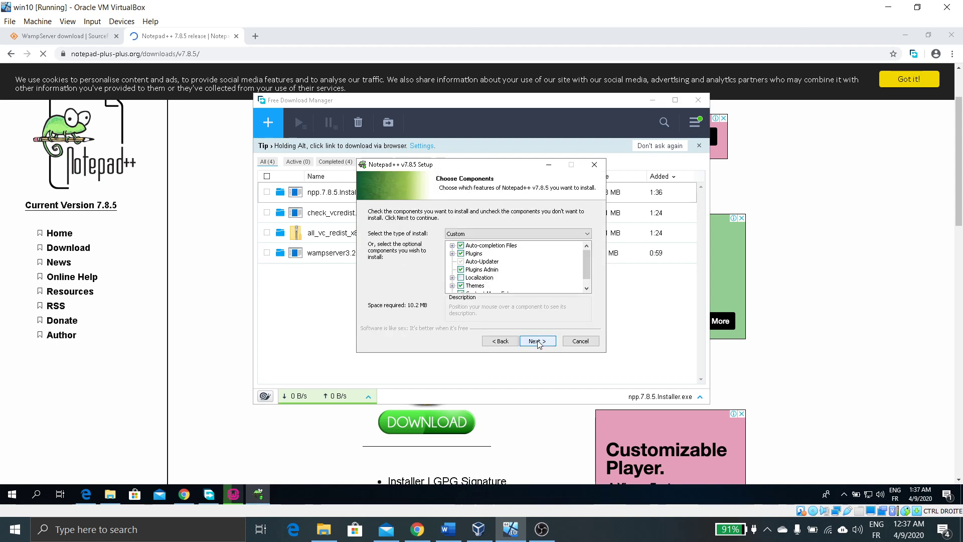
Step: Keep the Custom install type with its default components and install Notepad++ without a desktop shortcut
left_click(540, 234)
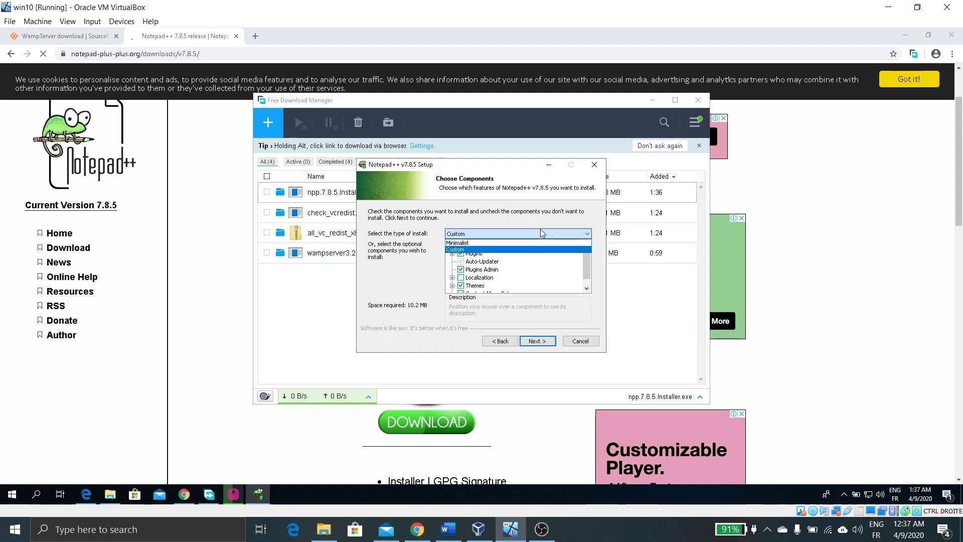
left_click(542, 235)
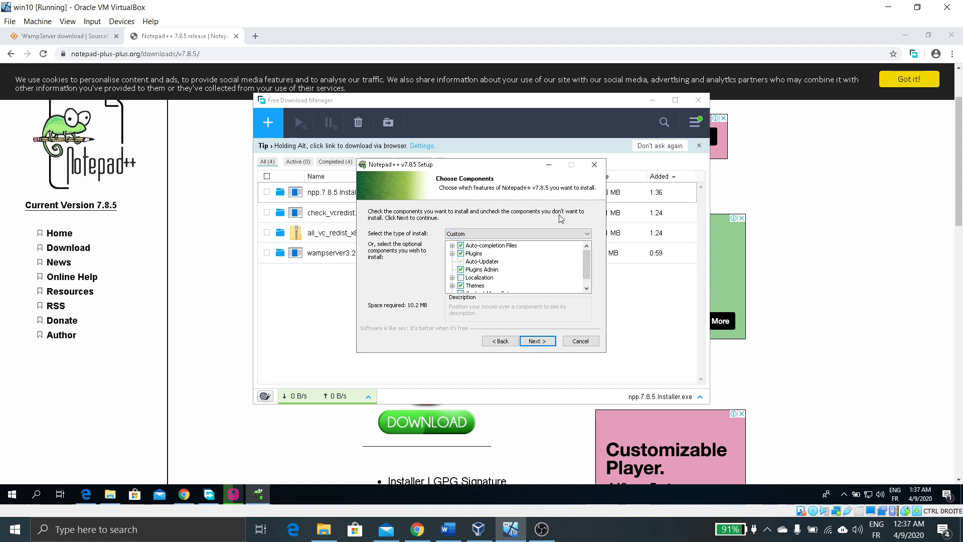
left_click(536, 343)
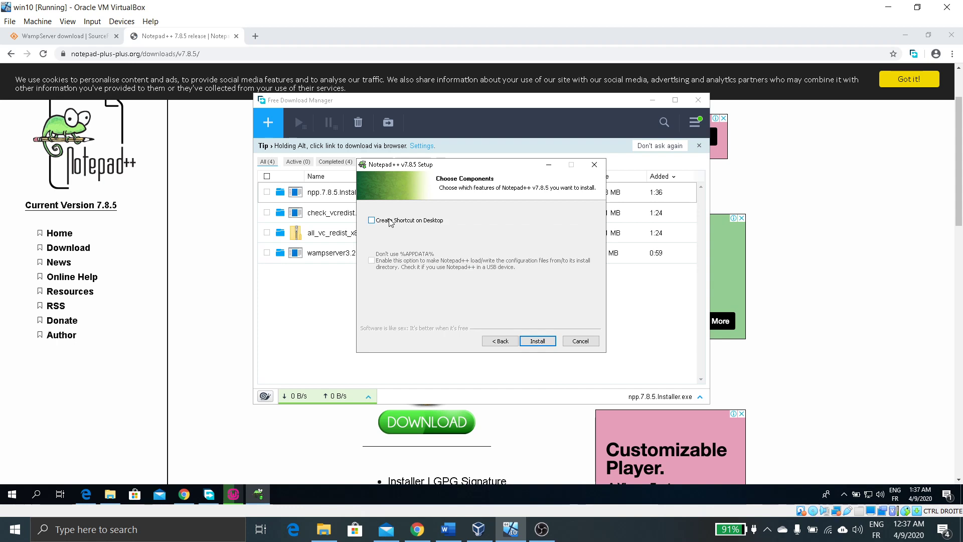
left_click(540, 341)
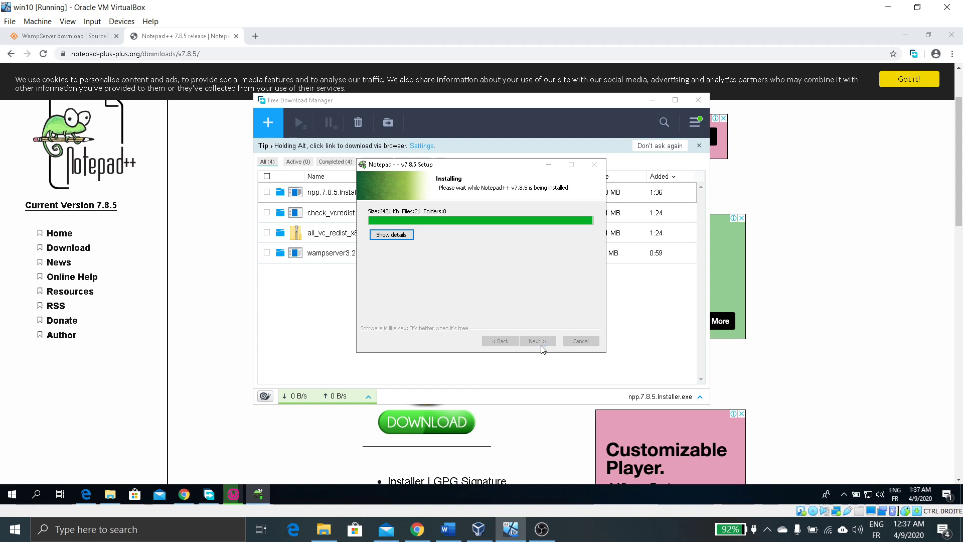
Step: Finish the Notepad++ setup with Run Notepad++ v7.8.5 enabled and close the editor it launches
left_click(541, 344)
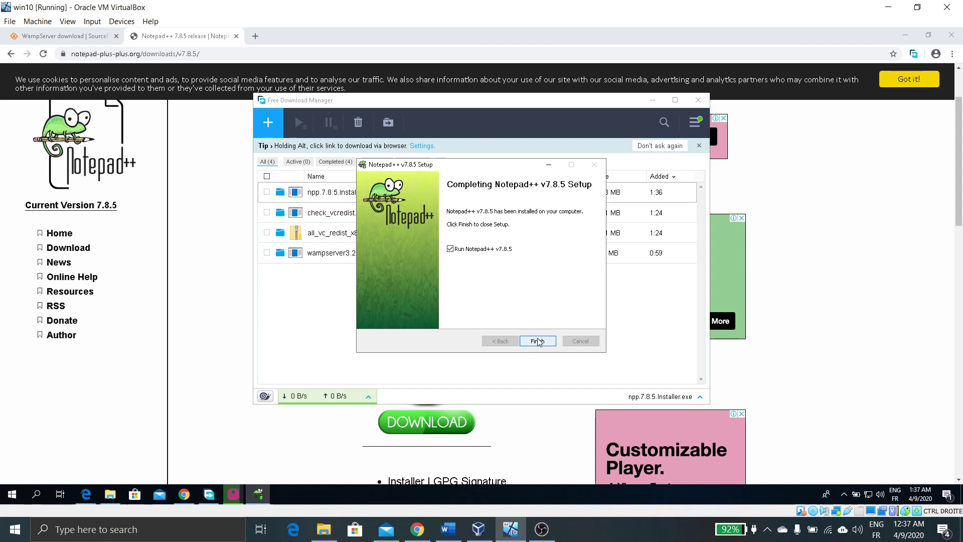
left_click(539, 342)
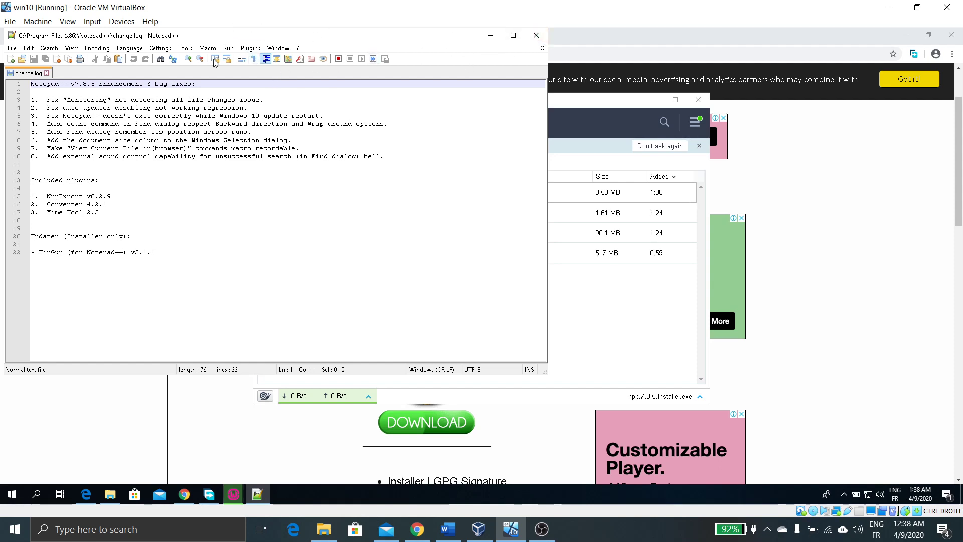
left_click(537, 36)
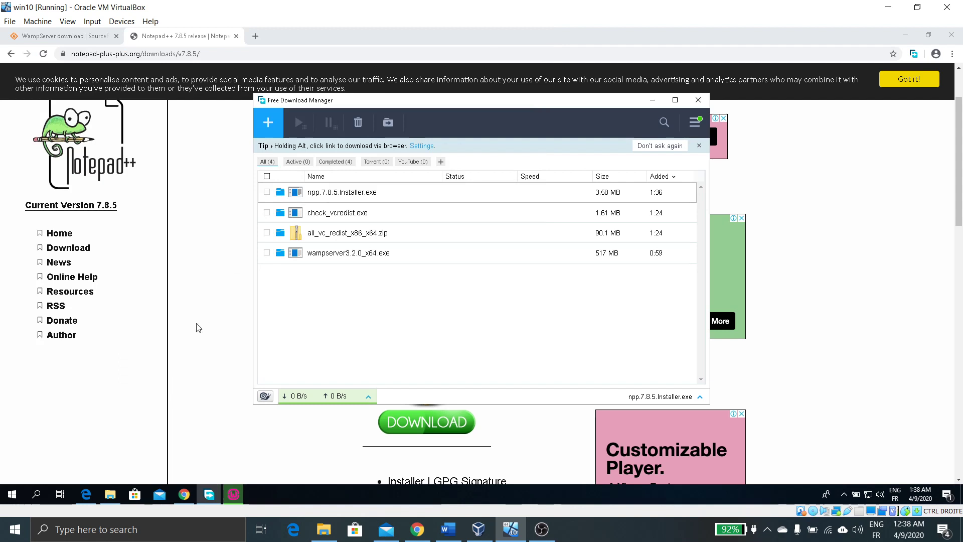
Step: Return to the WampServer installer and opt to choose a browser other than Internet Explorer
mouse_move(187, 496)
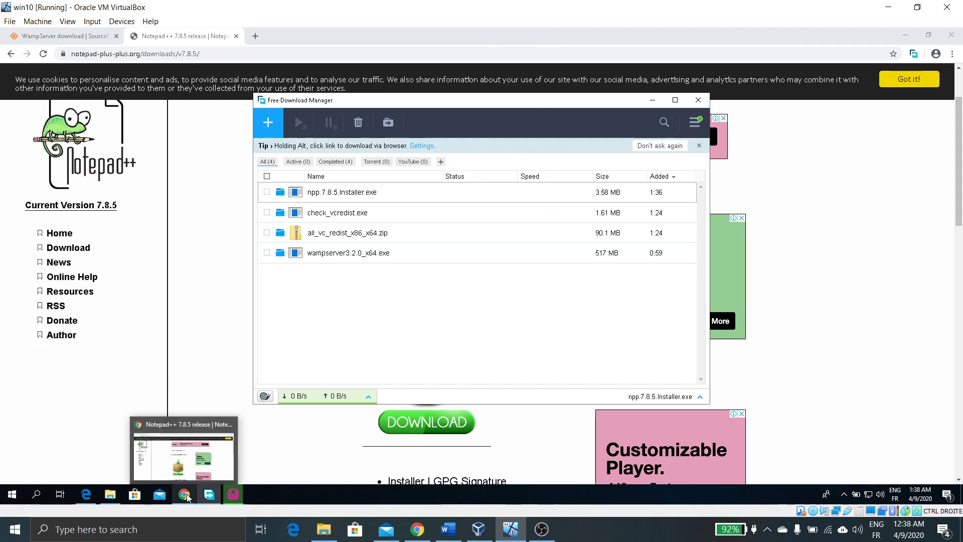
left_click(233, 494)
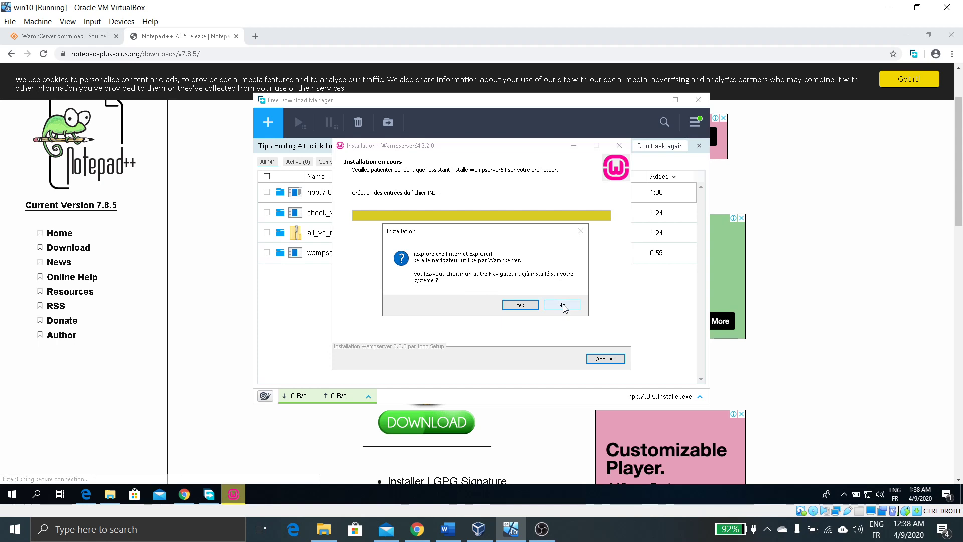
left_click(519, 306)
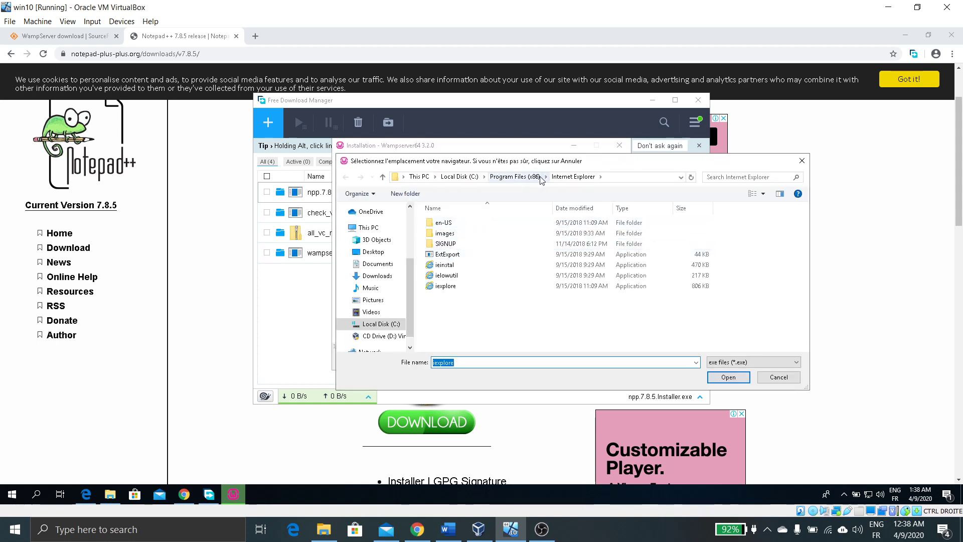
Step: Look for the browser's installation folder in C:\Program Files
left_click(453, 179)
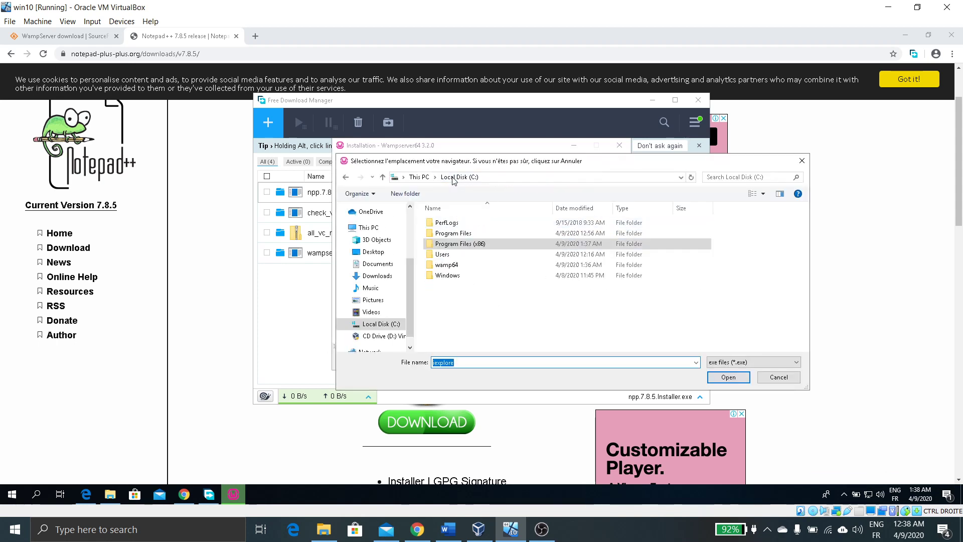
double_click(458, 237)
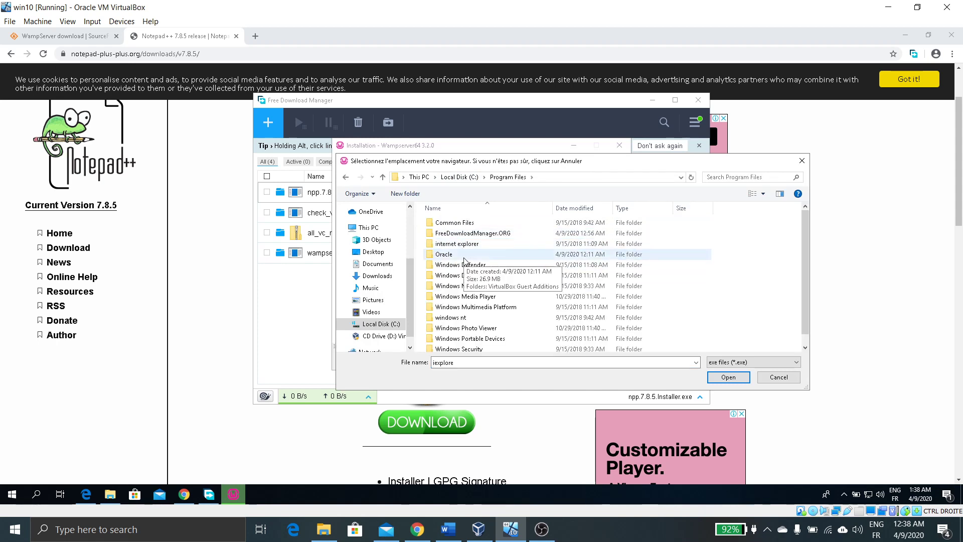
scroll(465, 260, "down", 1)
scroll(465, 260, "up", 1)
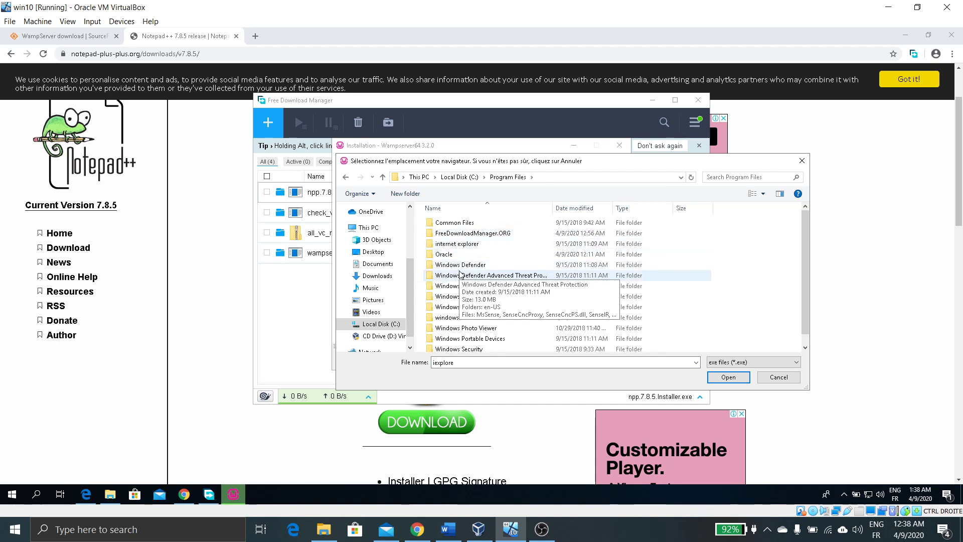
scroll(459, 274, "down", 1)
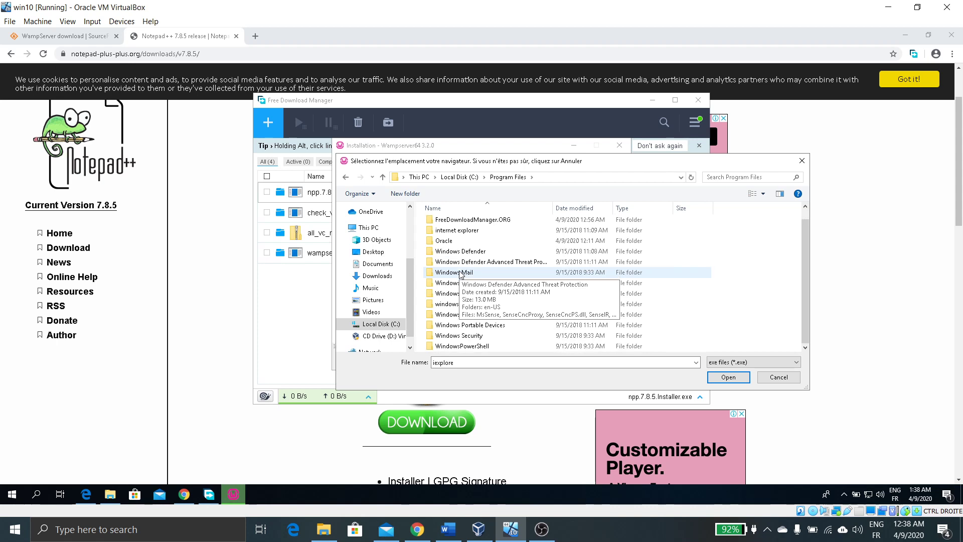
left_click(485, 317)
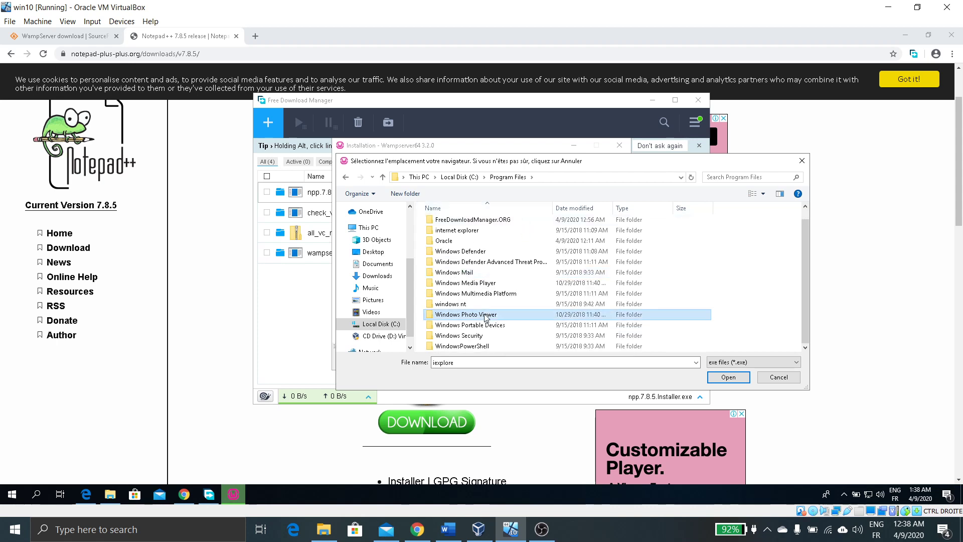
Step: Select the Chrome executable in C:\Program Files (x86)\Google\Chrome\Application as WampServer's browser
left_click(458, 178)
double_click(467, 244)
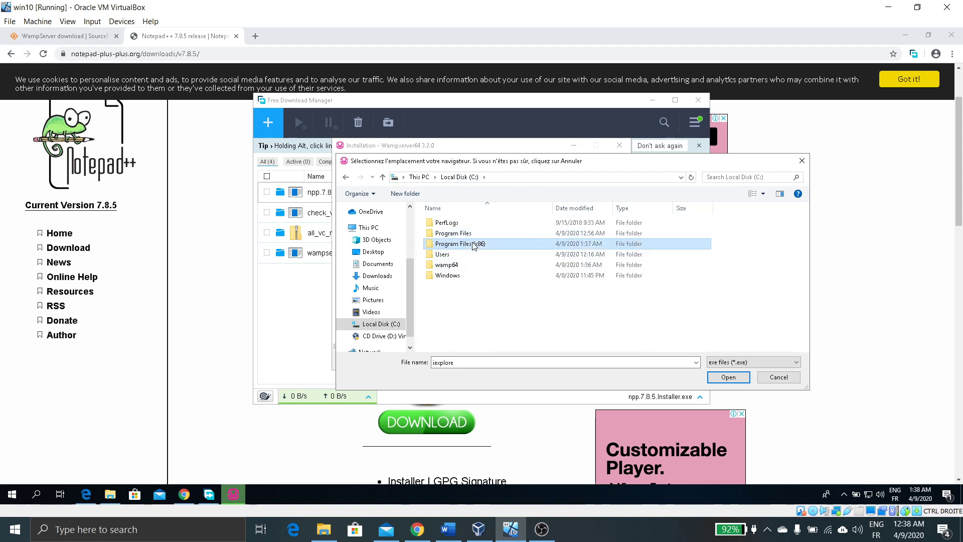
double_click(453, 233)
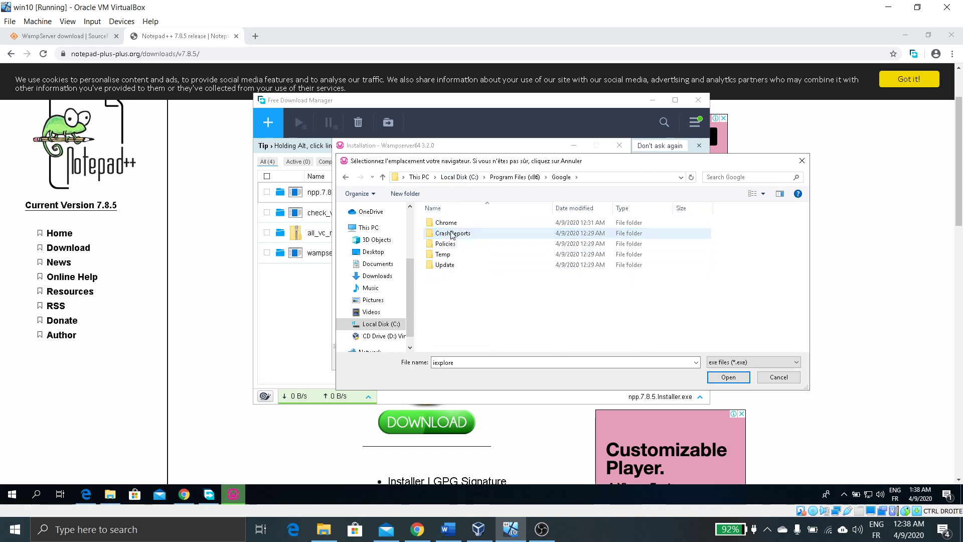
double_click(450, 224)
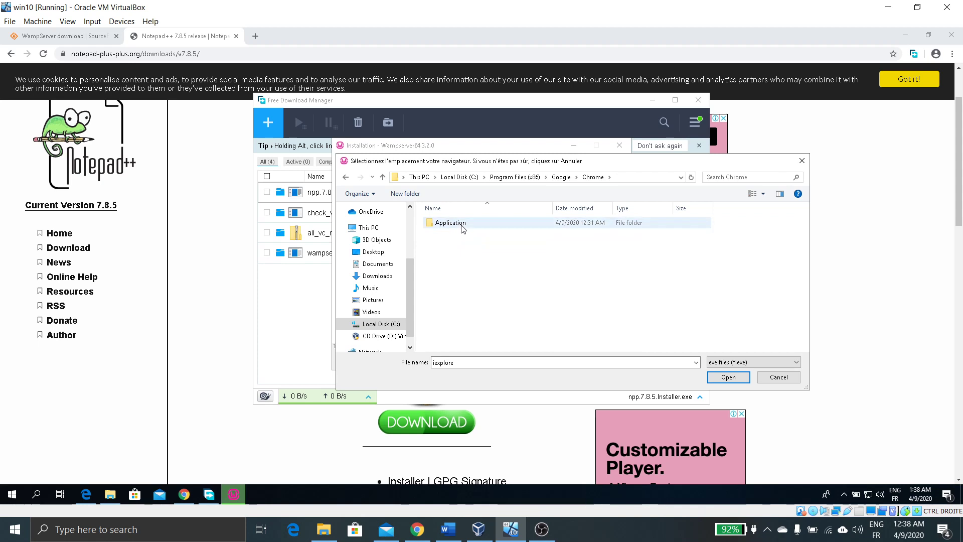
double_click(460, 223)
double_click(454, 244)
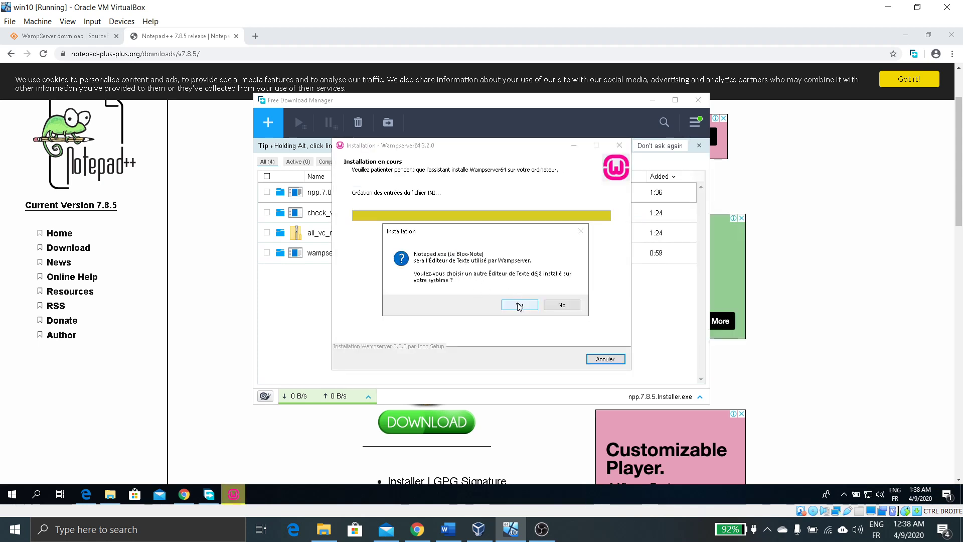
Step: Set WampServer's text editor to notepad++ from C:\Program Files (x86)\Notepad++ and continue past the installer's information page
left_click(520, 305)
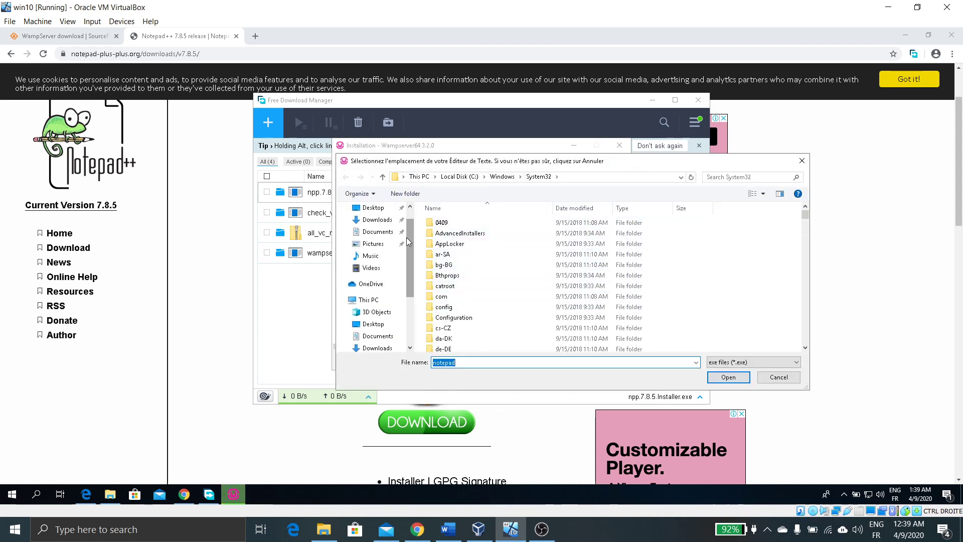
scroll(381, 301, "down", 3)
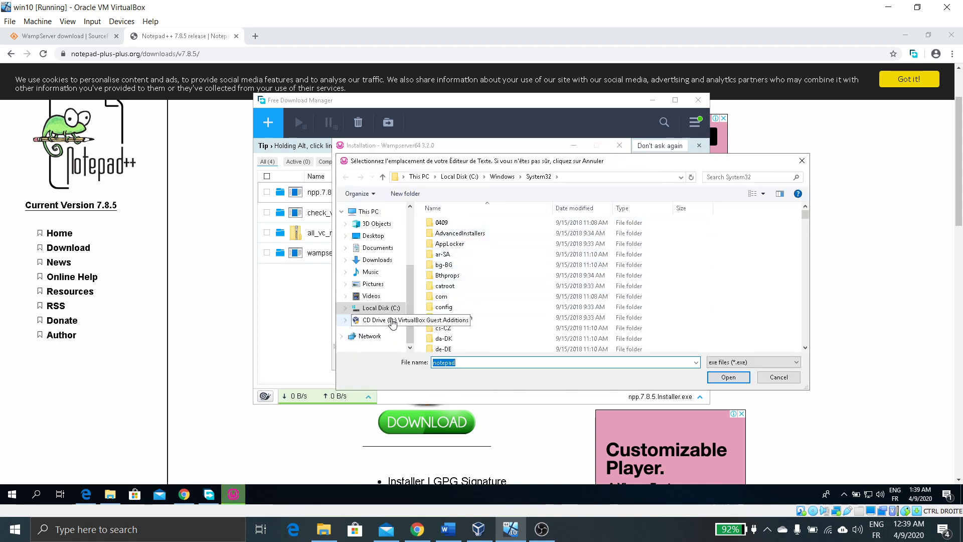
left_click(382, 308)
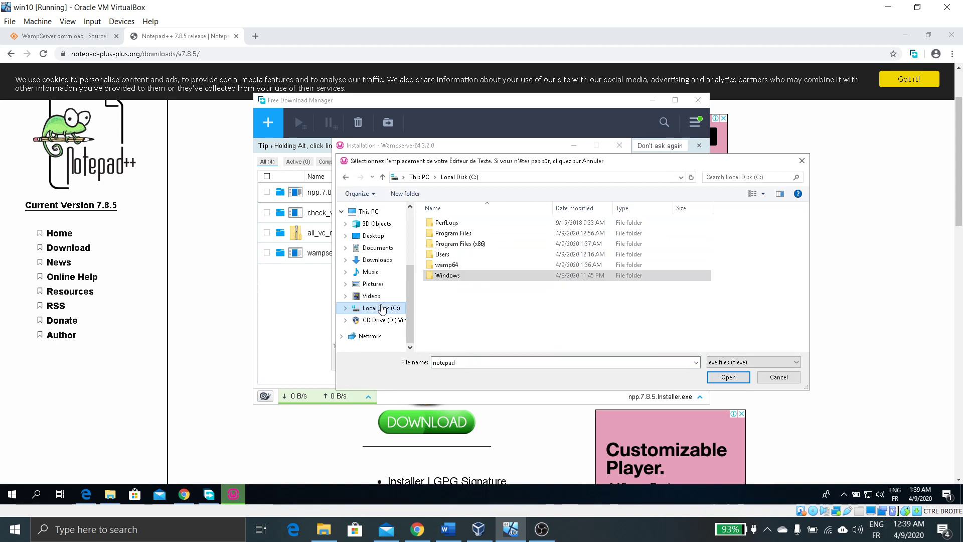
double_click(454, 243)
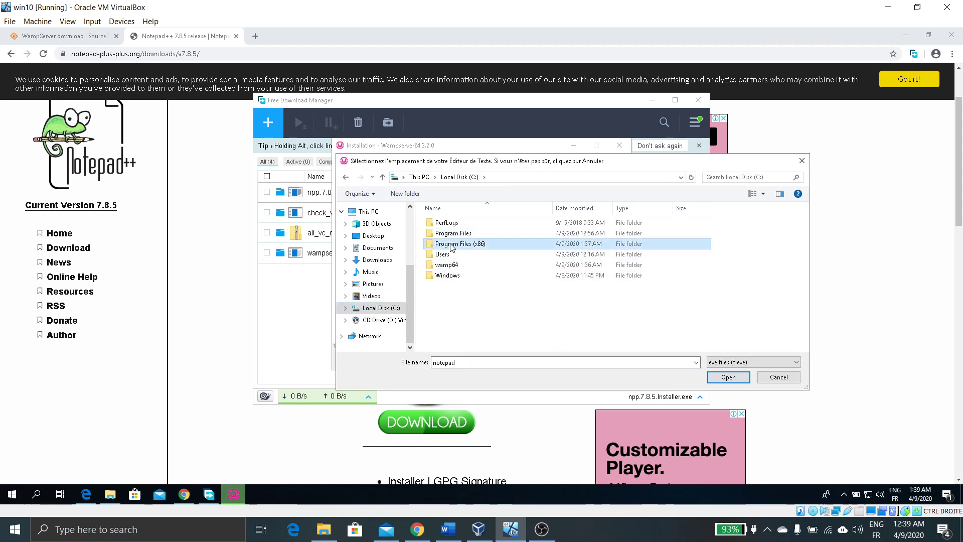
double_click(452, 265)
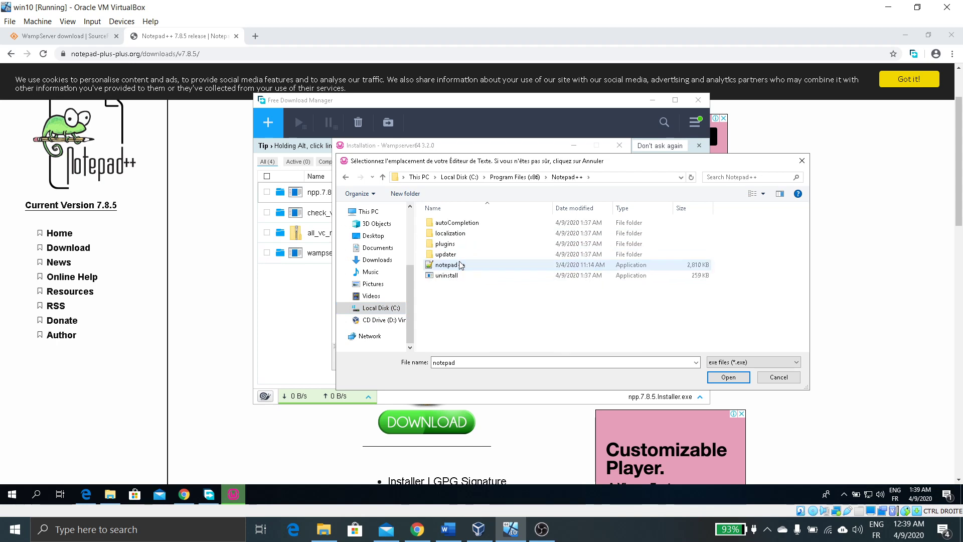
double_click(465, 266)
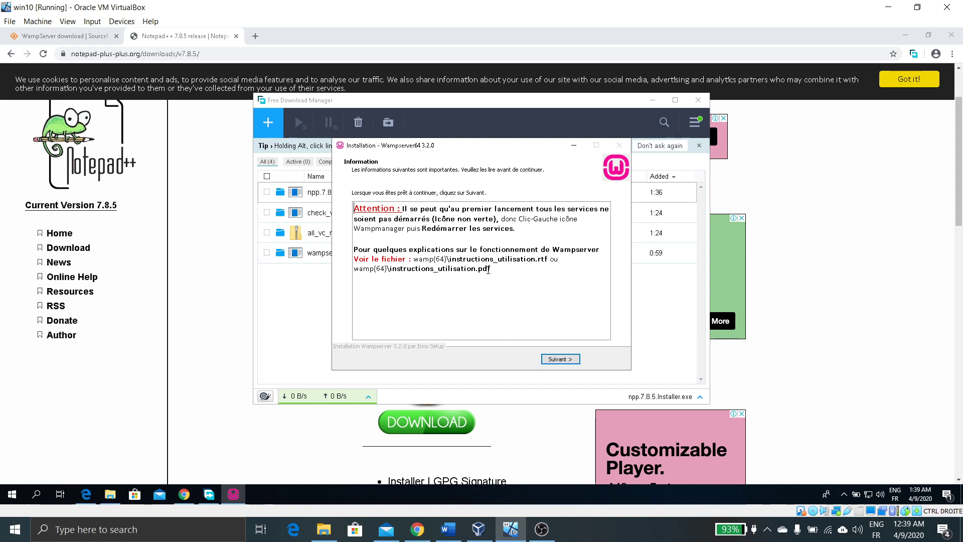
left_click(569, 365)
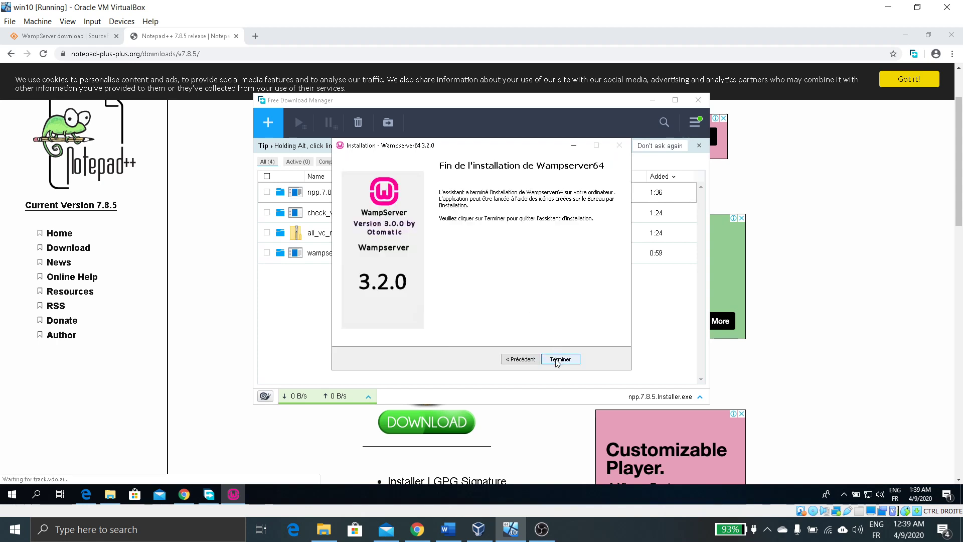
Step: Finish the WampServer installation and clear the browser and download manager windows to reach the desktop
left_click(557, 361)
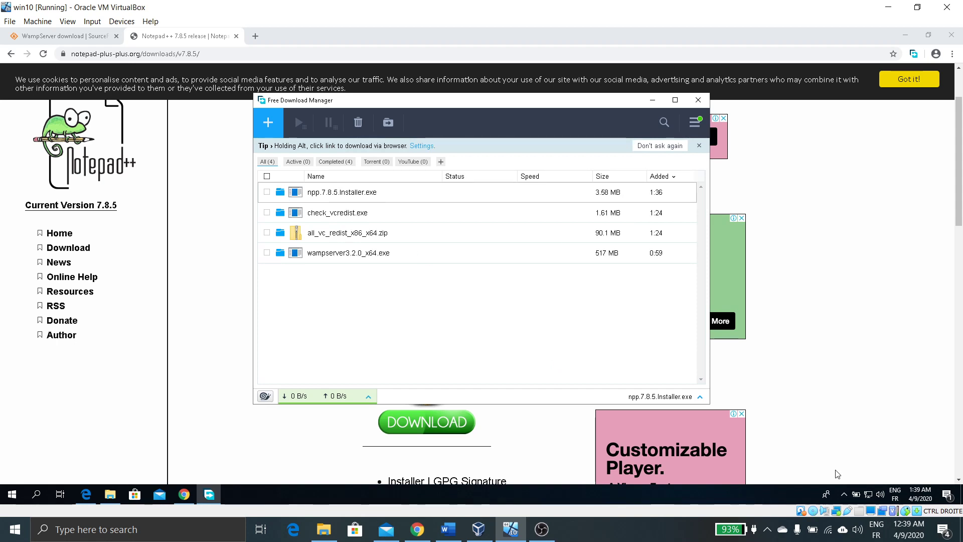
left_click(843, 495)
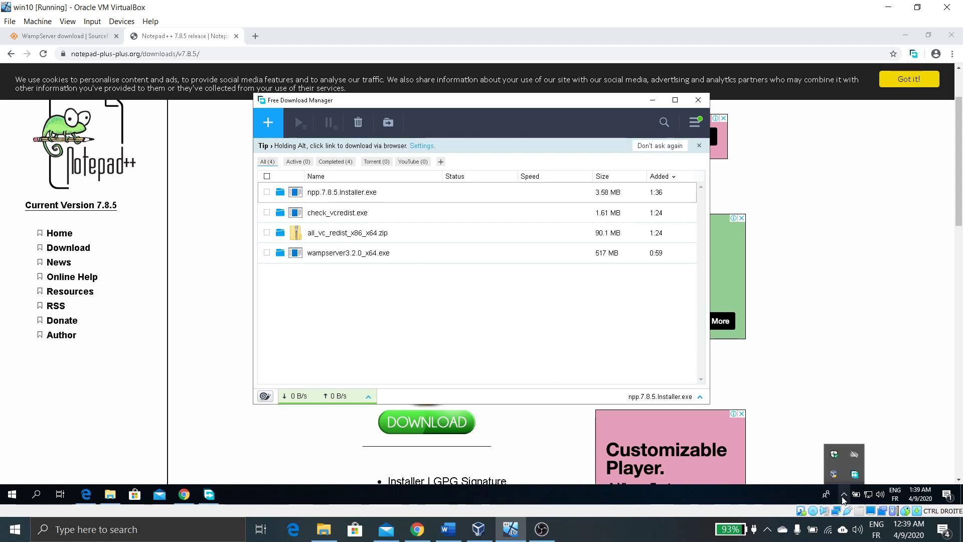
left_click(789, 391)
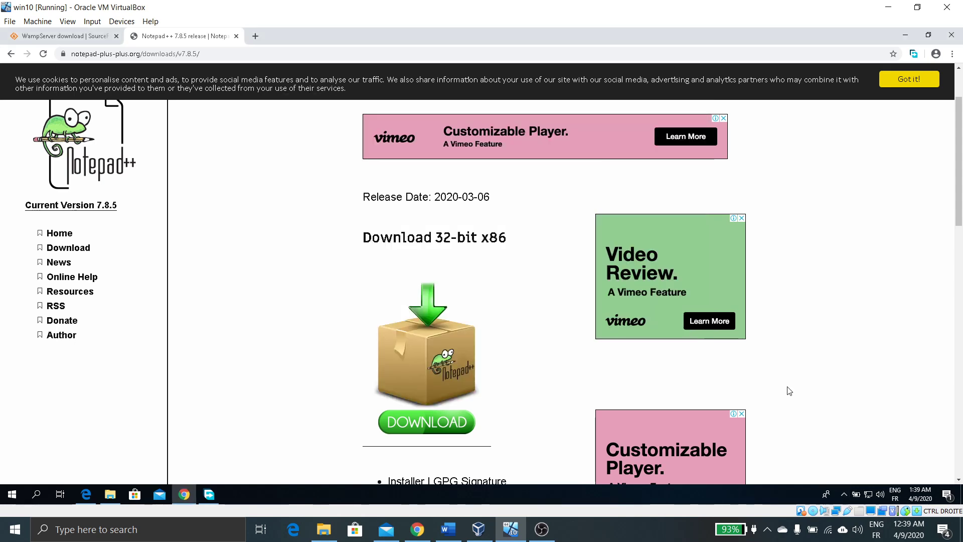
left_click(908, 36)
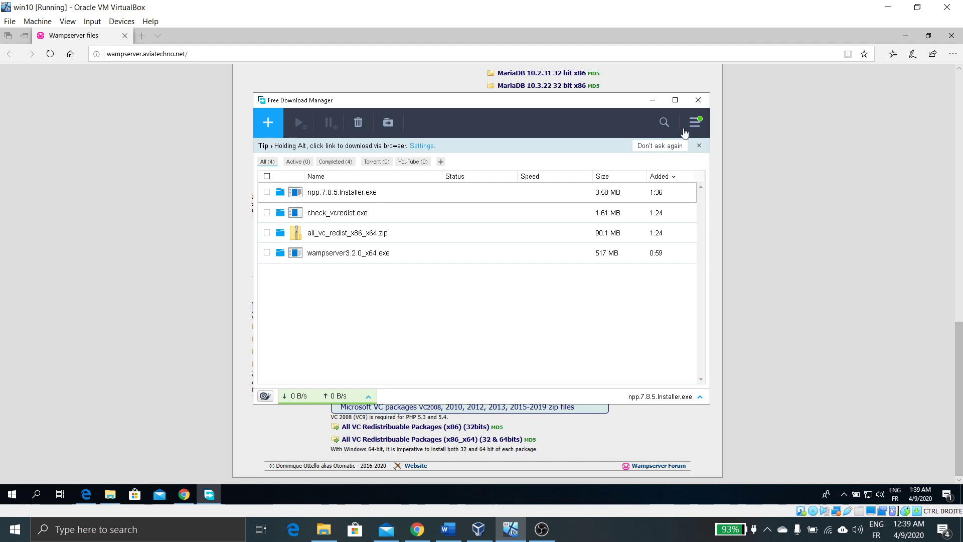
left_click(698, 100)
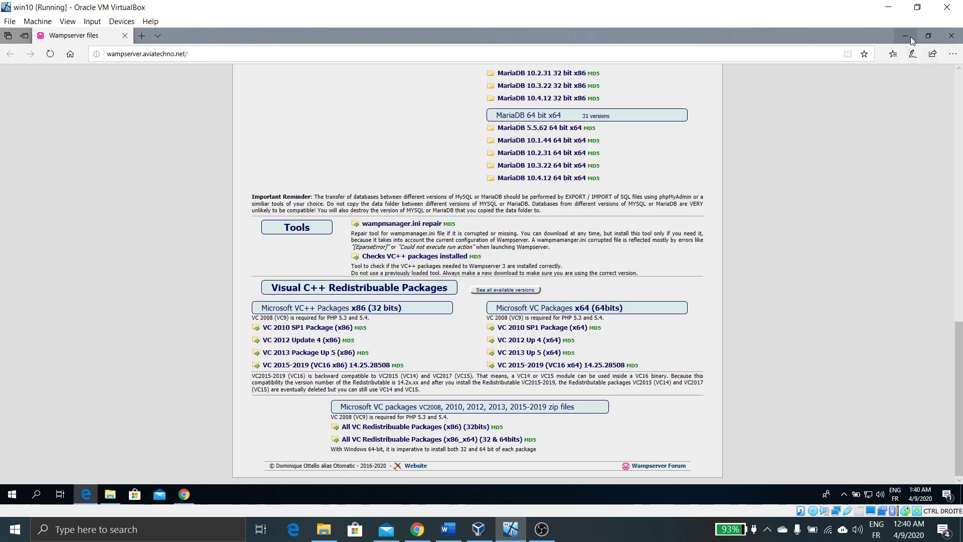
left_click(905, 37)
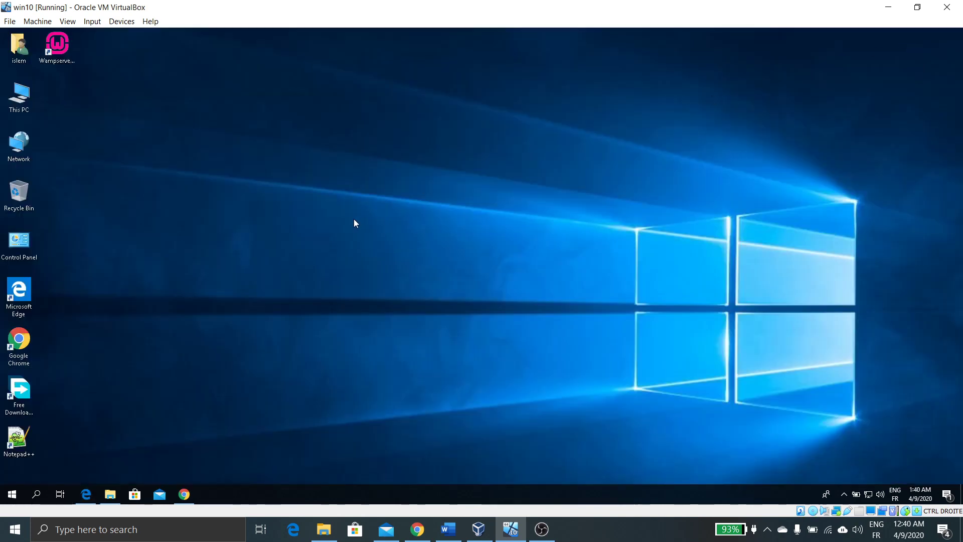
Step: Launch Wampserver64 from the desktop and allow wampmanager.exe to make changes to the device
left_click(847, 488)
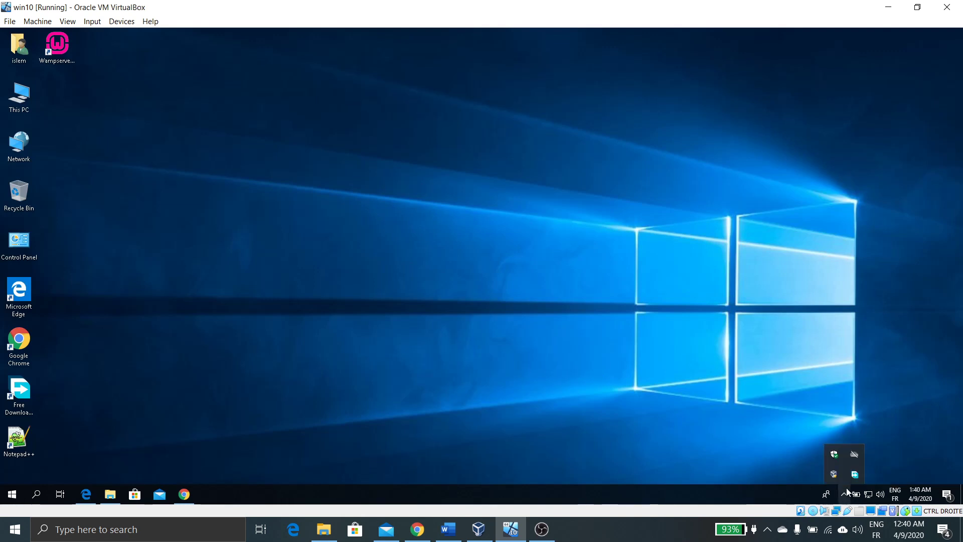
left_click(518, 302)
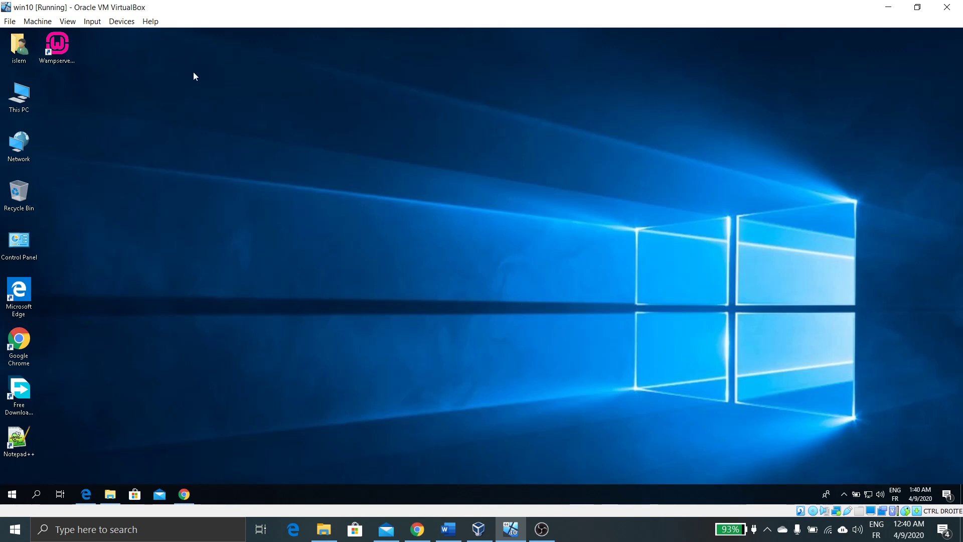
double_click(57, 50)
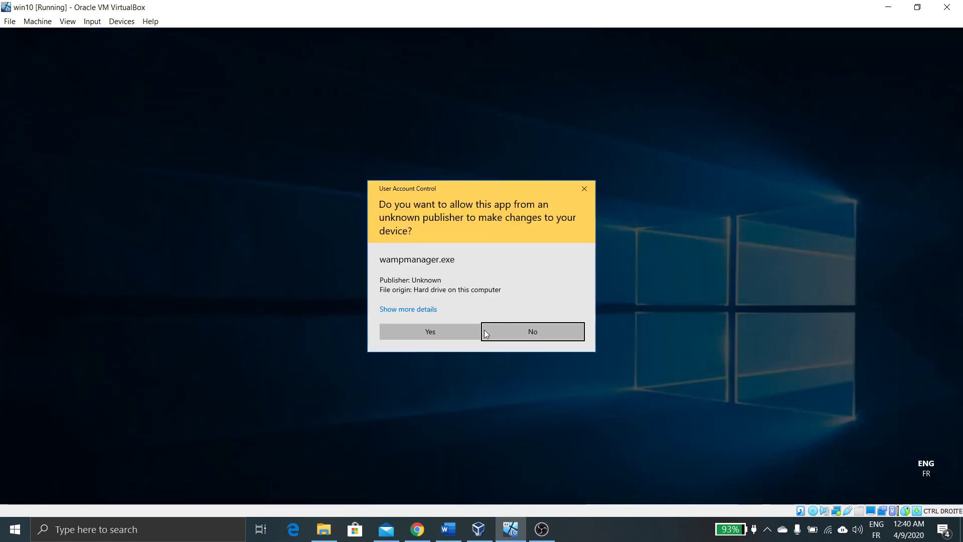
left_click(434, 332)
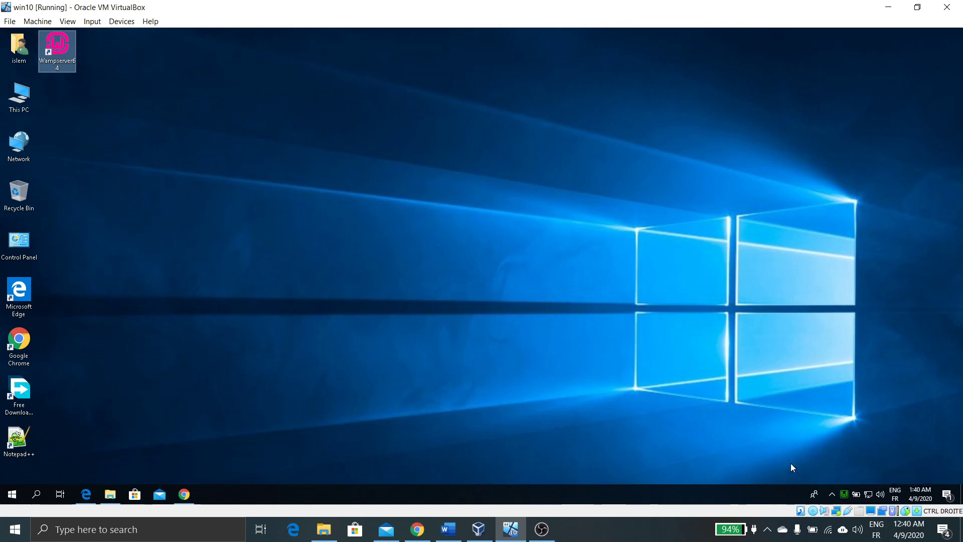
Step: Open phpMyAdmin from the running WampServer and log in to the MariaDB server as root without a password
left_click(848, 497)
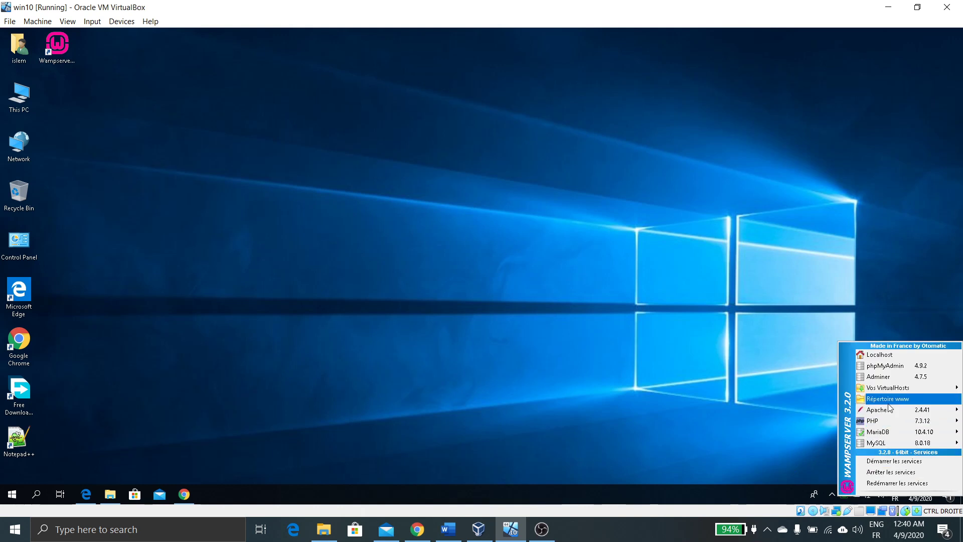
left_click(904, 369)
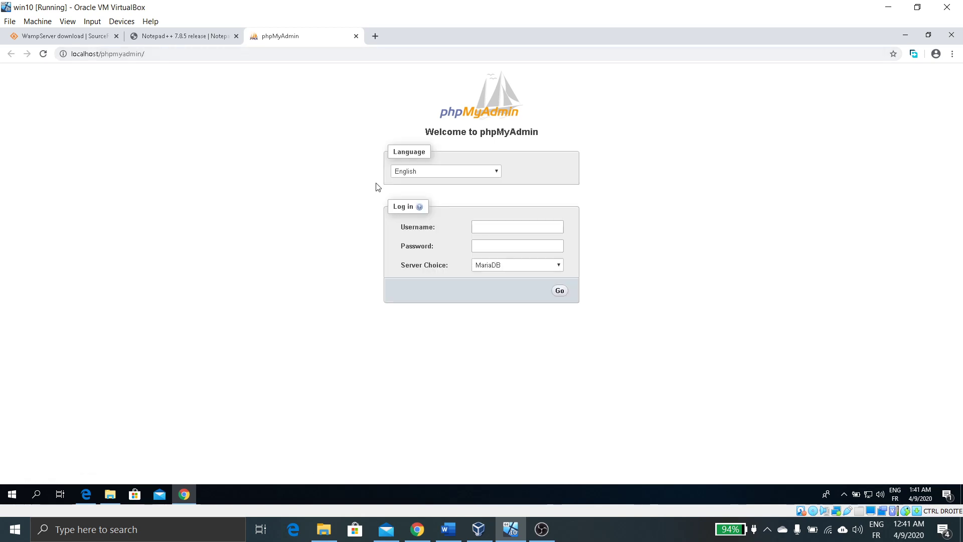
left_click(488, 226)
type("root")
left_click(564, 295)
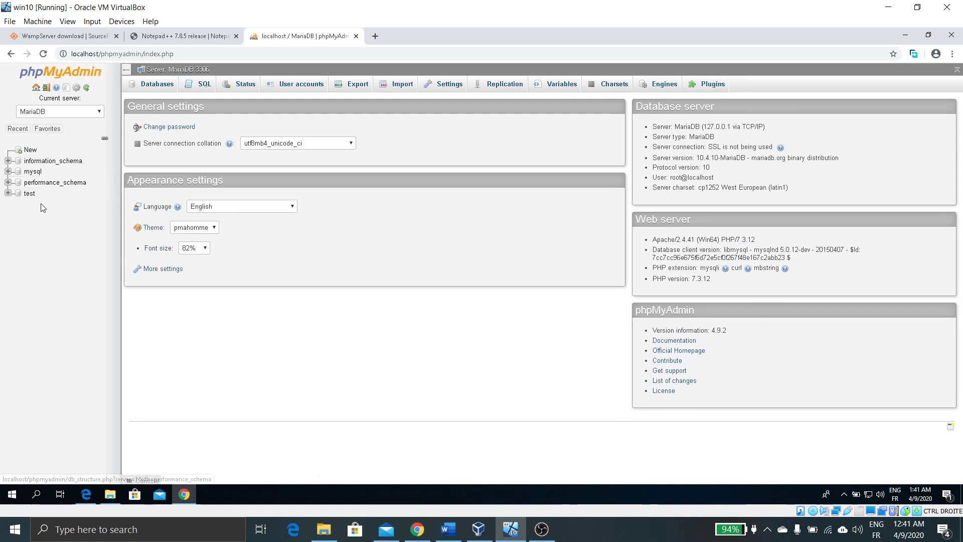
Step: Create a new database named test911, keeping the latin1_swedish_ci collation
left_click(47, 130)
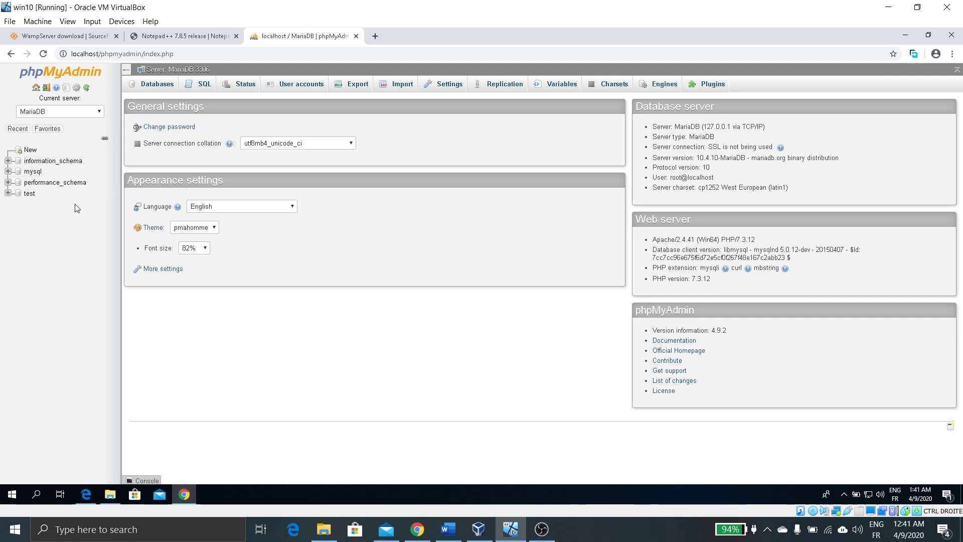
left_click(30, 150)
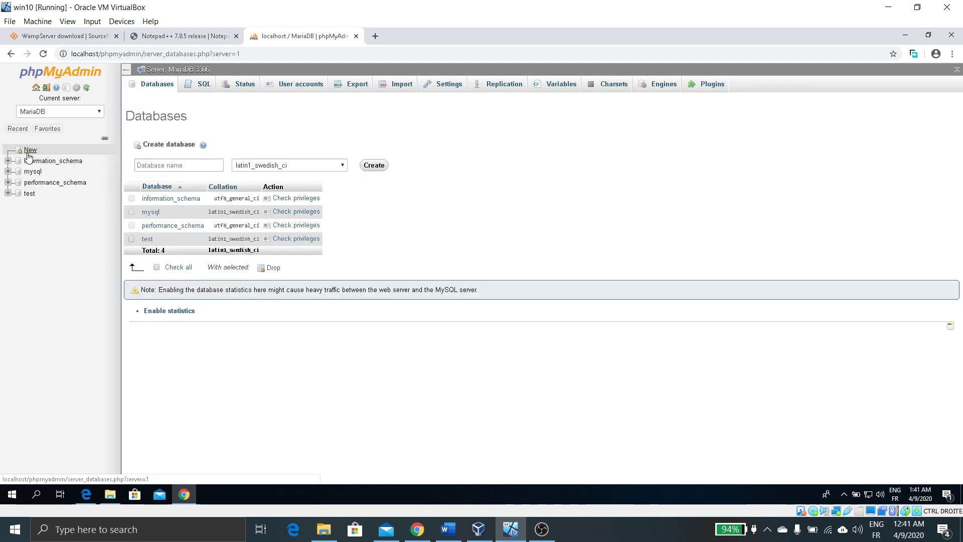
left_click(186, 166)
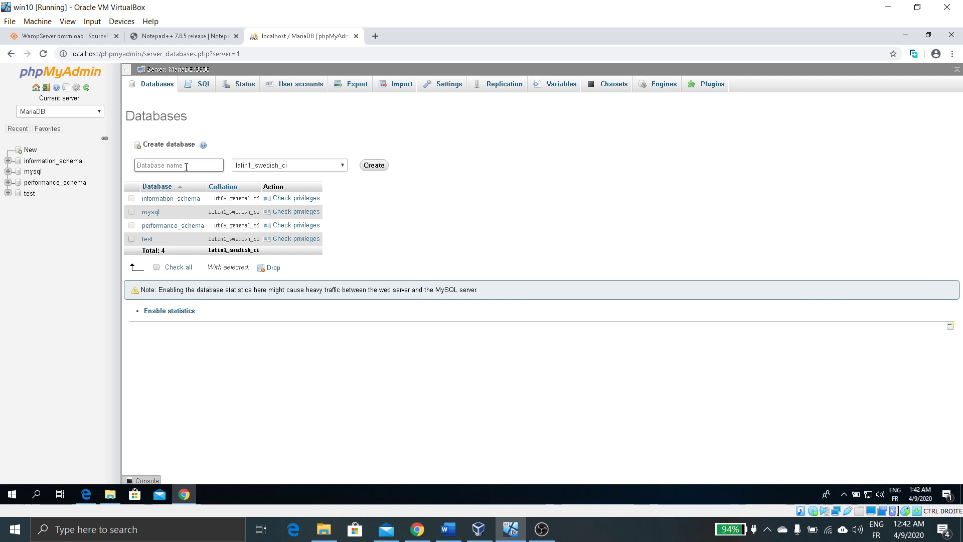
type("test")
type("911")
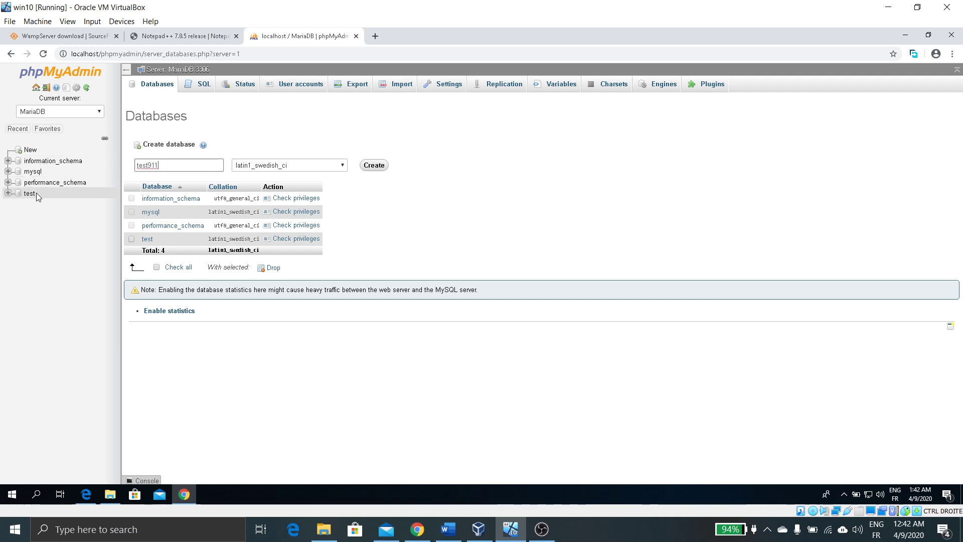
left_click(380, 169)
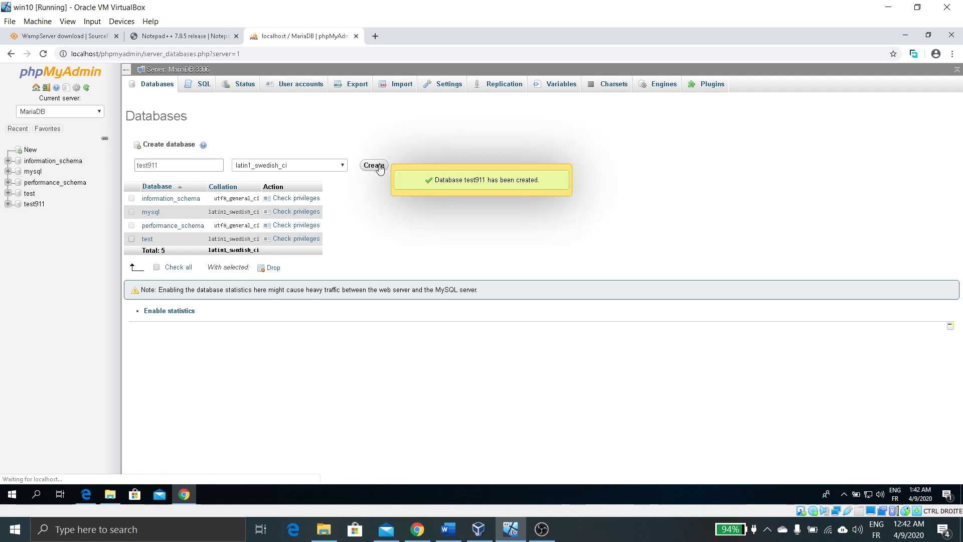
Step: Open the test911 database, look at its Designer view and return to its structure
left_click(28, 206)
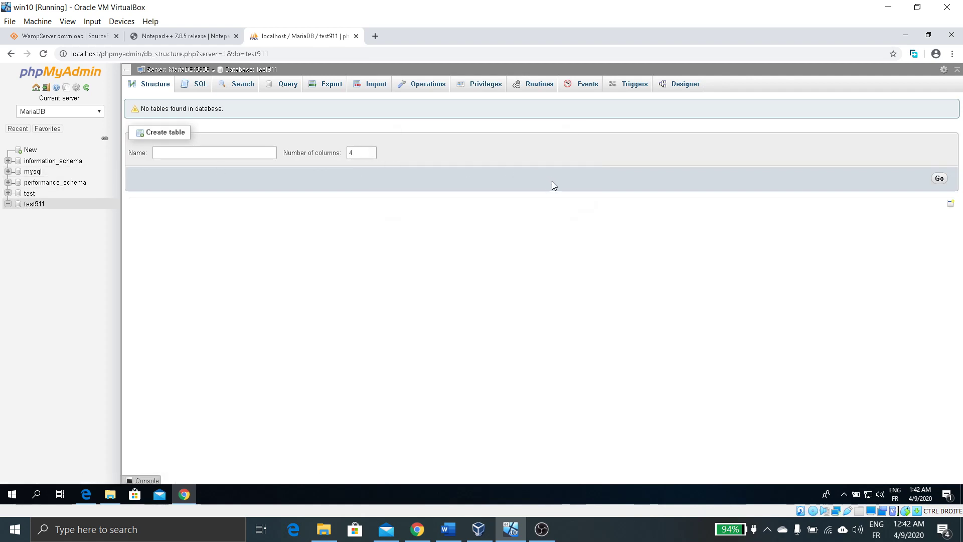
left_click(685, 86)
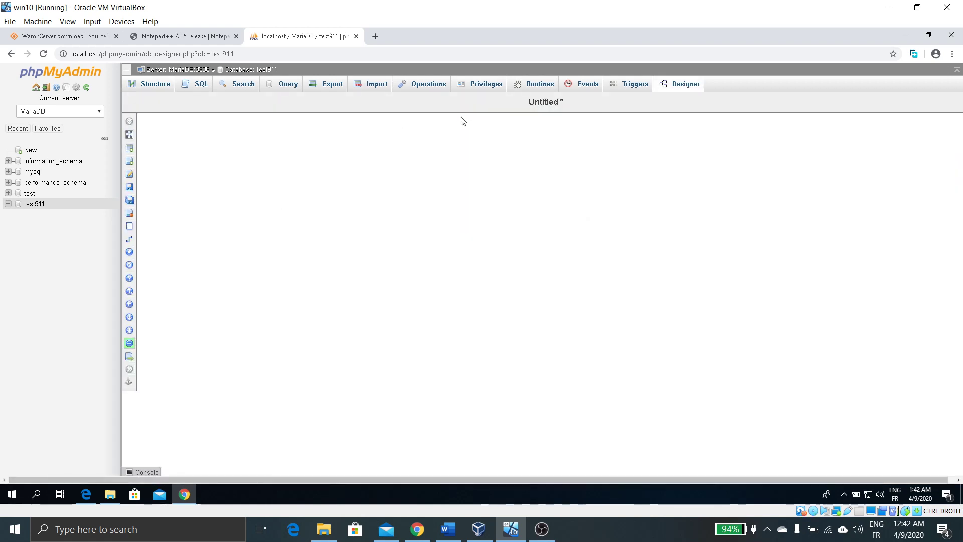
left_click(148, 89)
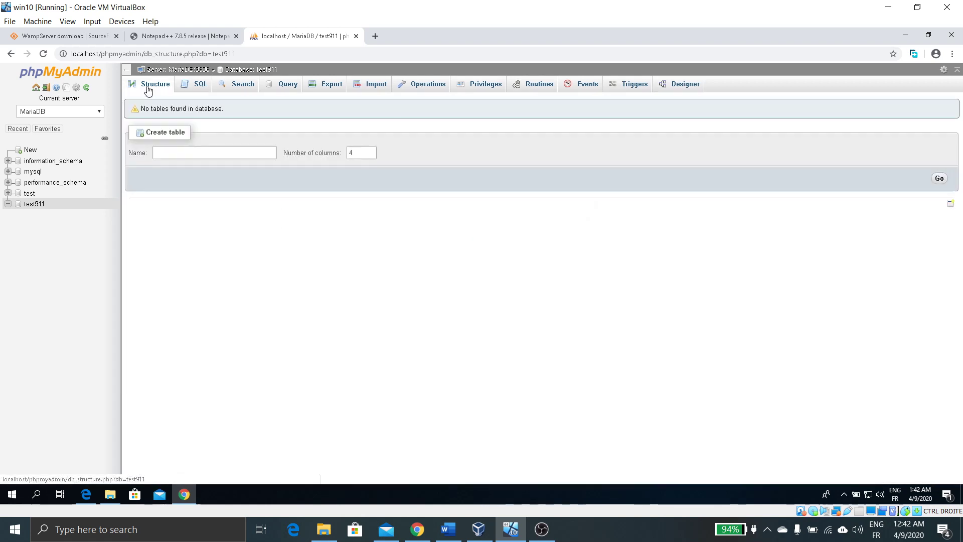
left_click(33, 204)
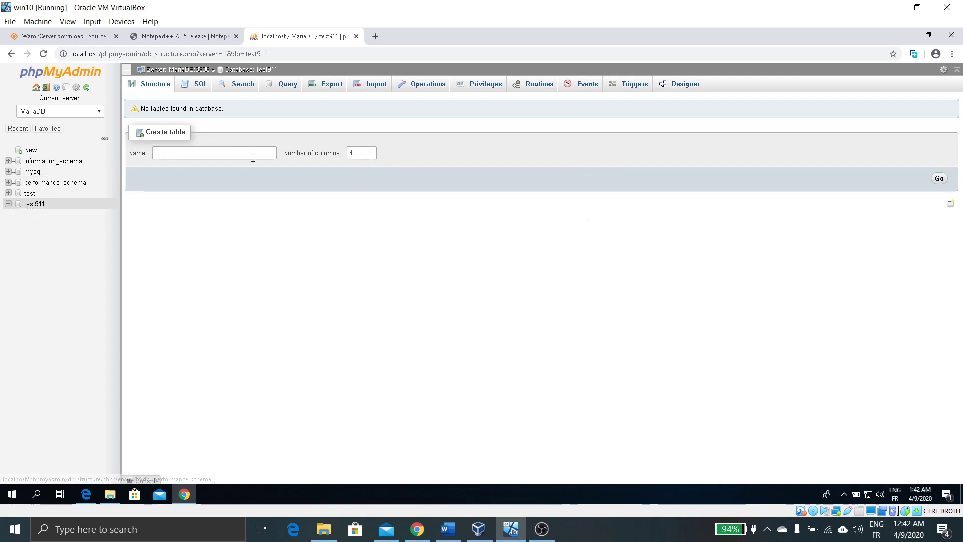
Step: Start a new table named etudiant with 4 columns in the test911 database
left_click(181, 151)
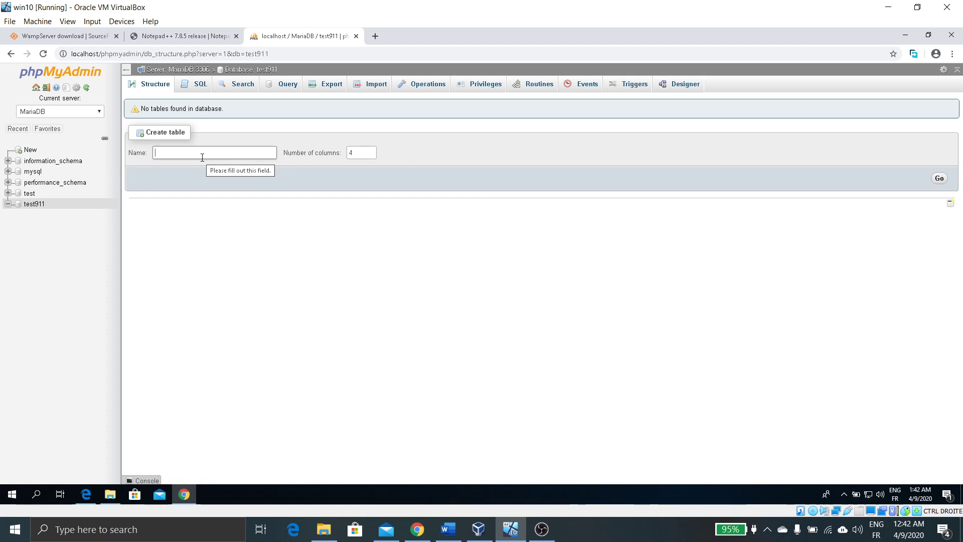
left_click(362, 153)
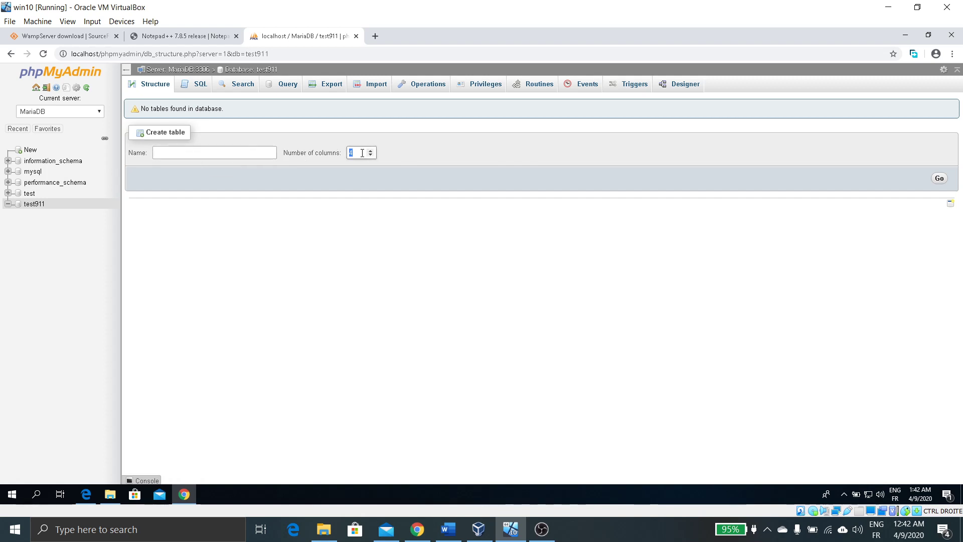
left_click(233, 156)
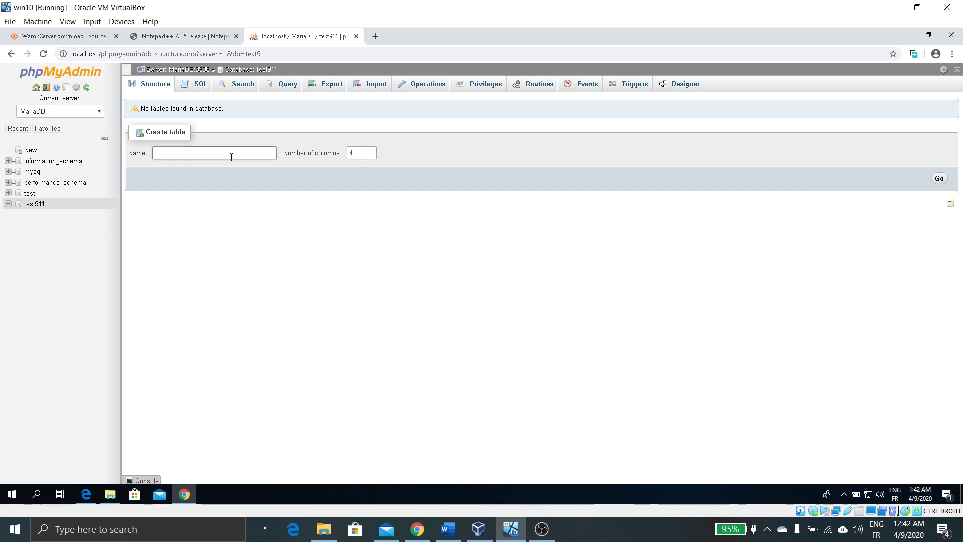
type("etudiant")
left_click(359, 155)
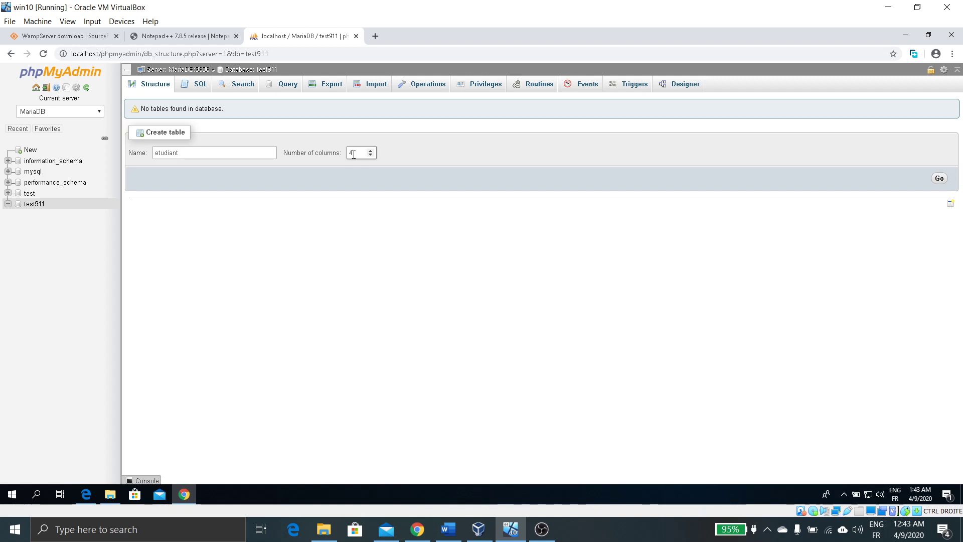
type("4")
key("Return")
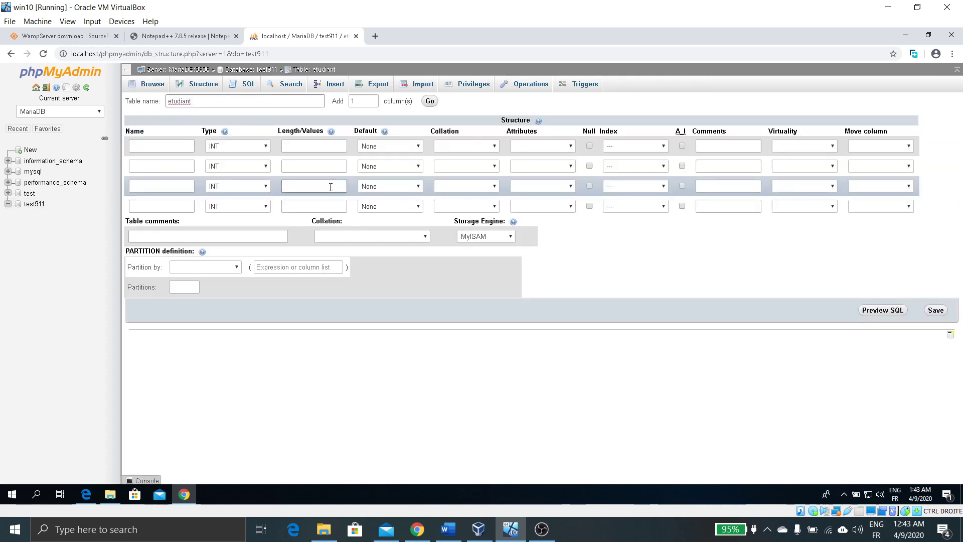
Step: Name the four columns of the etudiant table id, nom, prenom and adresse
left_click(157, 144)
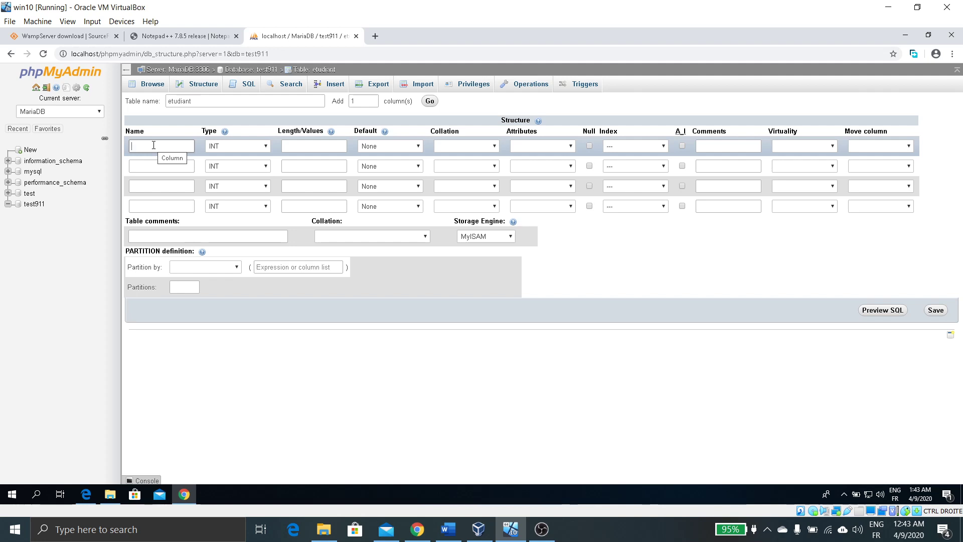
left_click(373, 98)
left_click(372, 103)
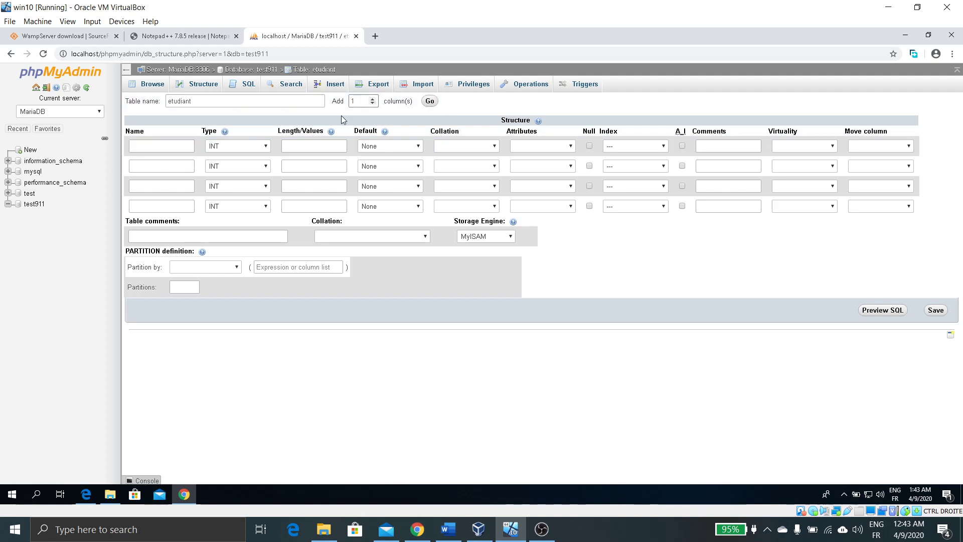
left_click(161, 145)
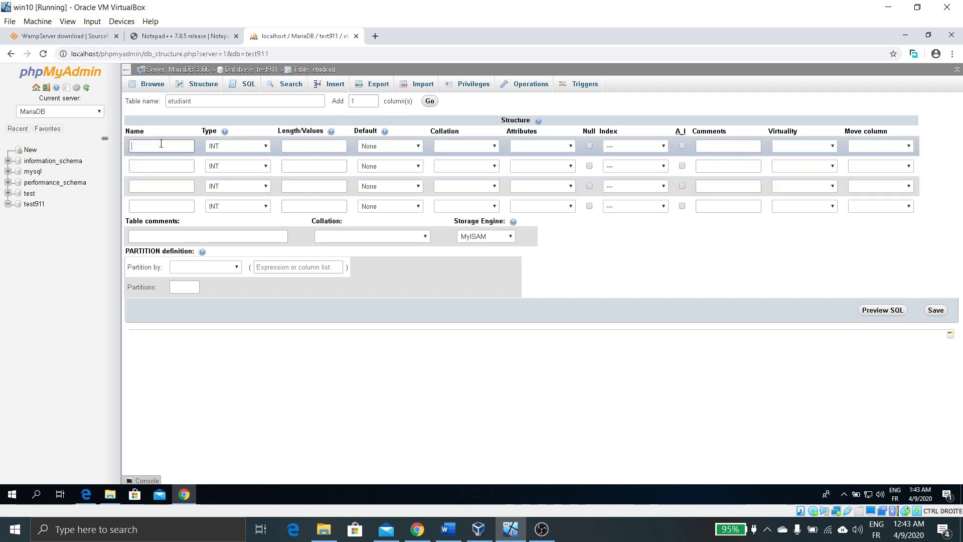
type("id")
left_click(145, 145)
left_click(162, 166)
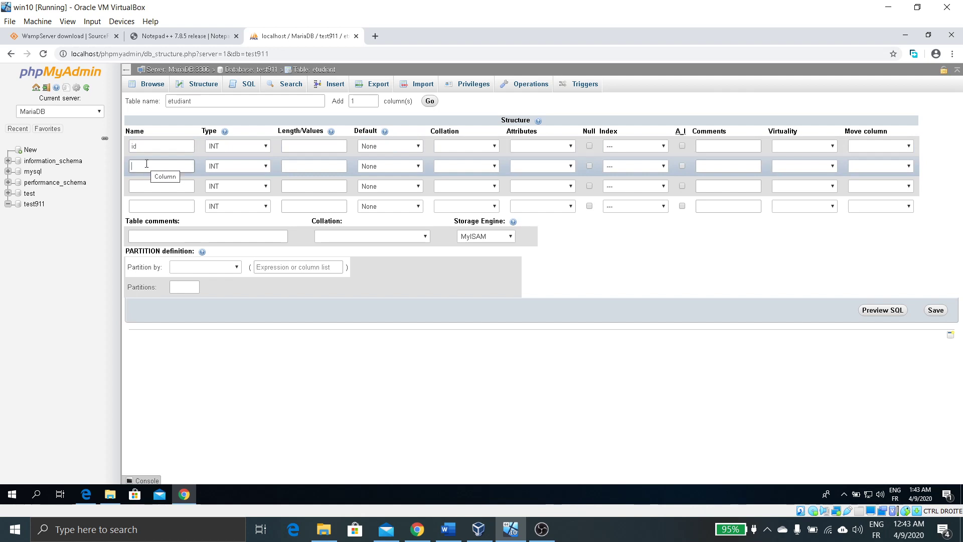
type("nom")
left_click(143, 185)
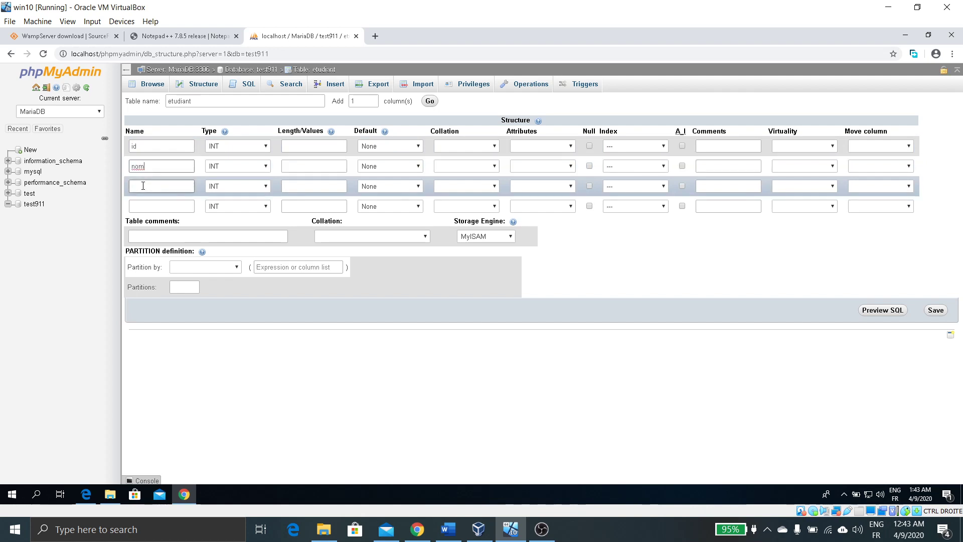
type("prenom")
left_click(149, 205)
type("adresse")
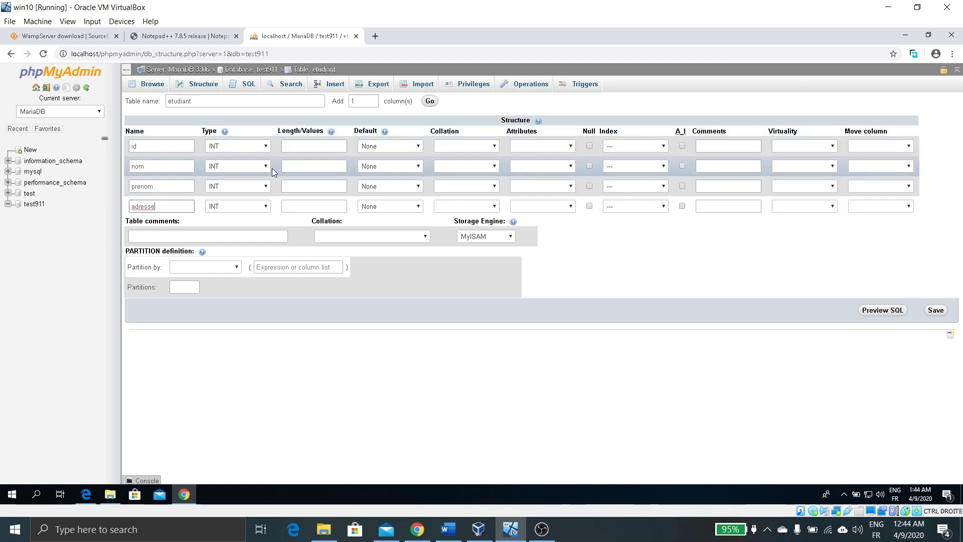
Step: Set the type of the nom, prenom and adresse columns to VARCHAR
left_click(259, 167)
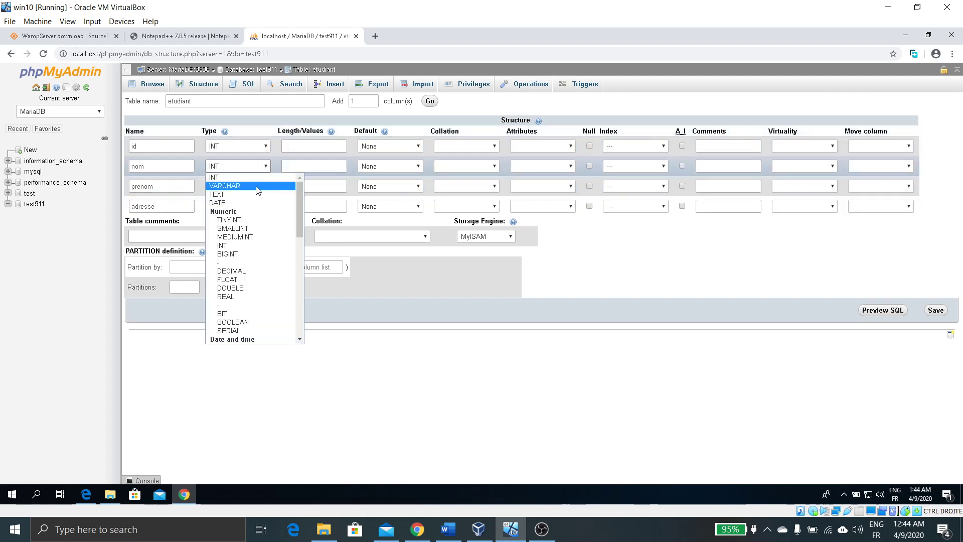
left_click(257, 186)
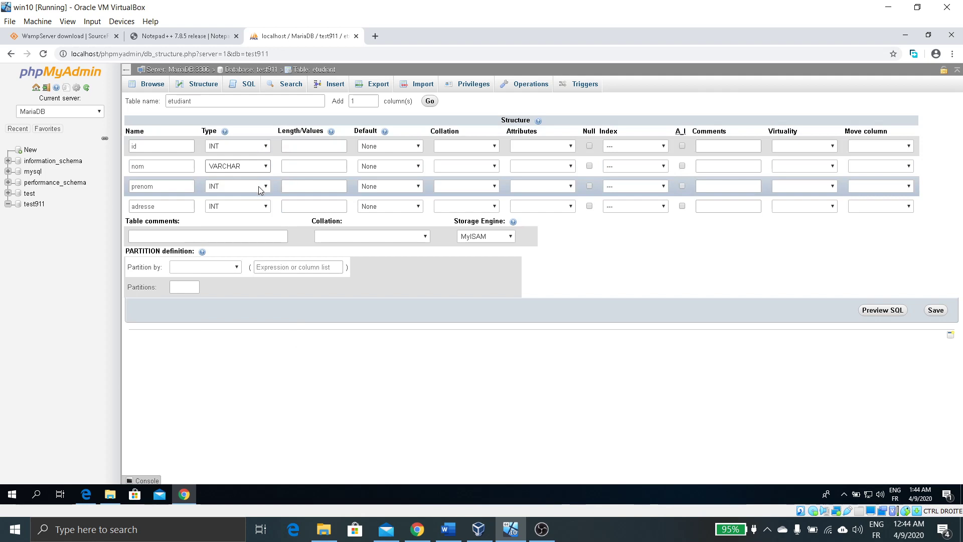
left_click(259, 187)
left_click(259, 206)
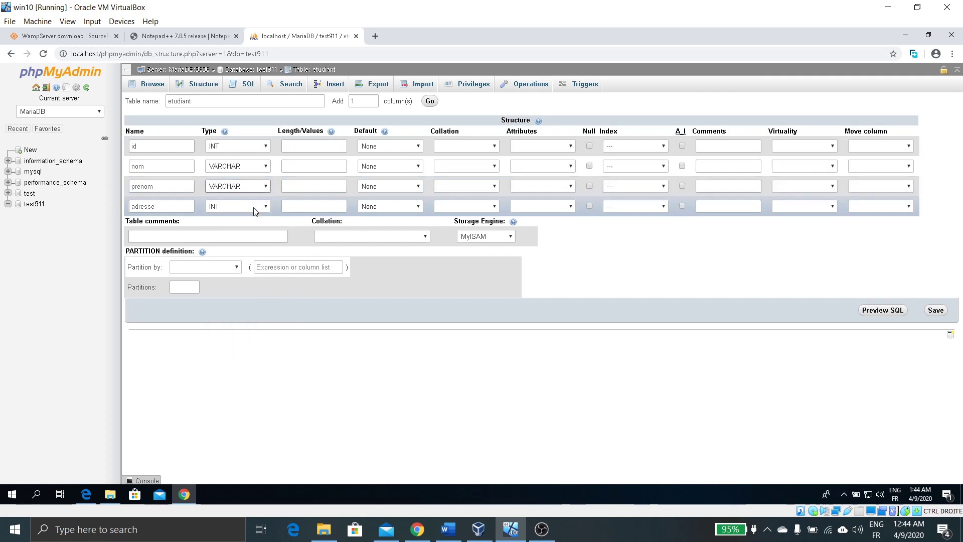
left_click(261, 207)
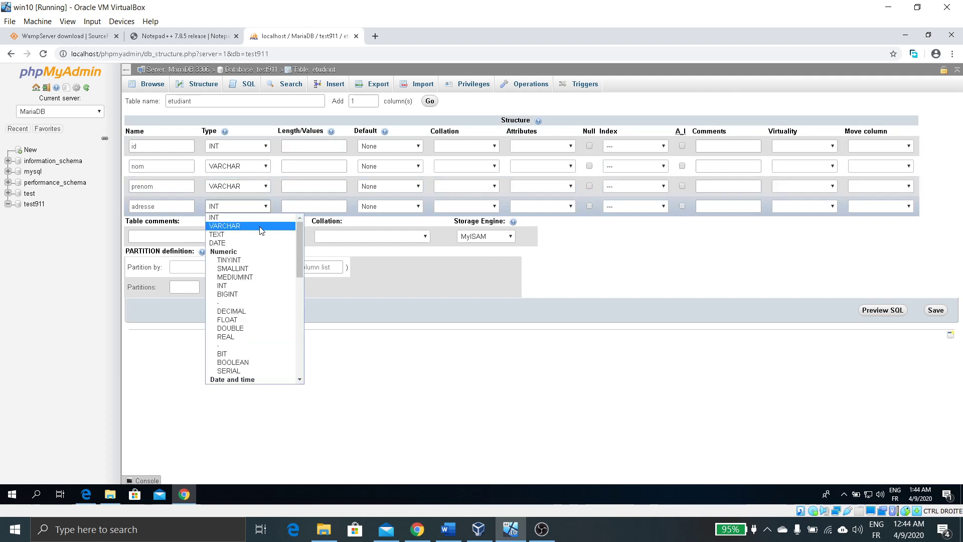
left_click(260, 227)
Step: Set the column lengths to 50 for nom, 50 for prenom and 100 for adresse
left_click(301, 166)
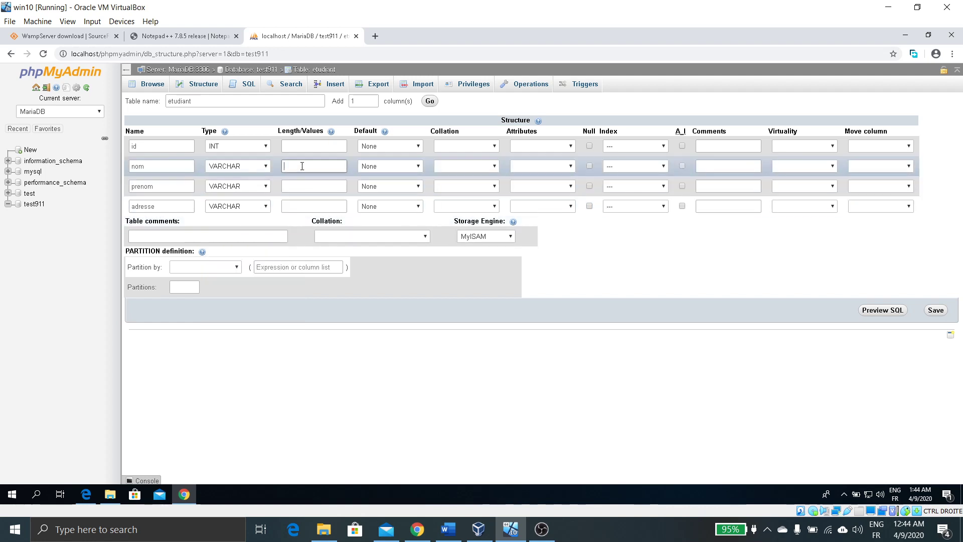
type("50")
left_click(302, 187)
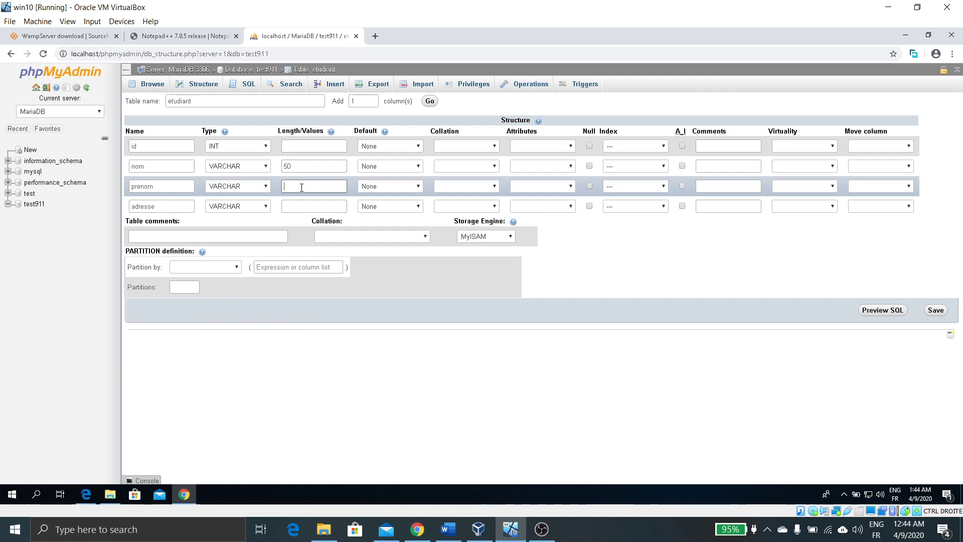
type("50")
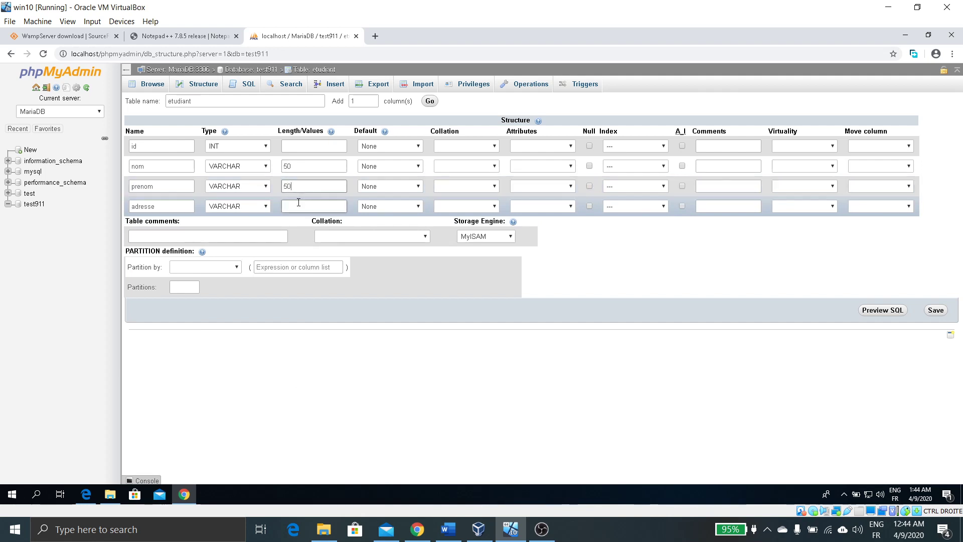
left_click(299, 202)
type("100")
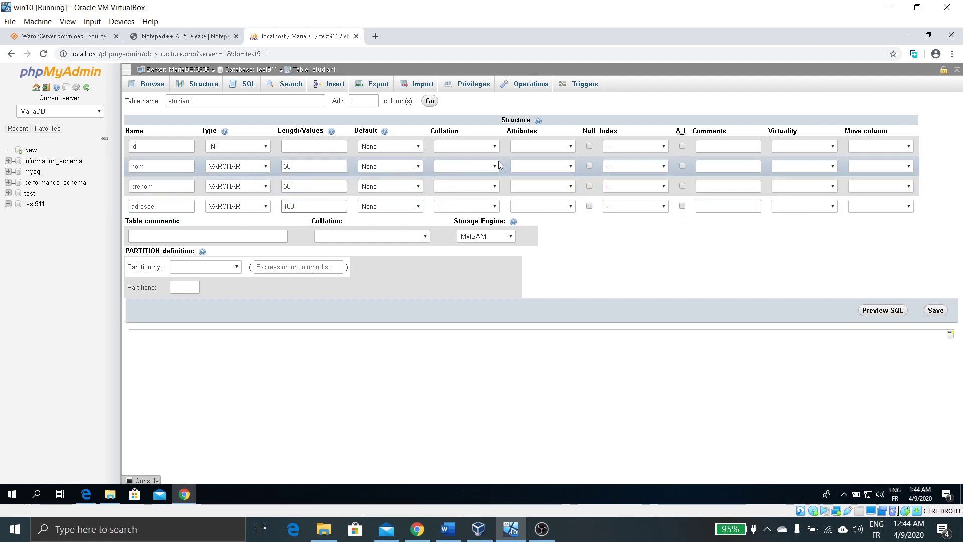
Step: Make the id column the table's PRIMARY index, leaving the index size empty
left_click(417, 167)
left_click(416, 167)
left_click(651, 169)
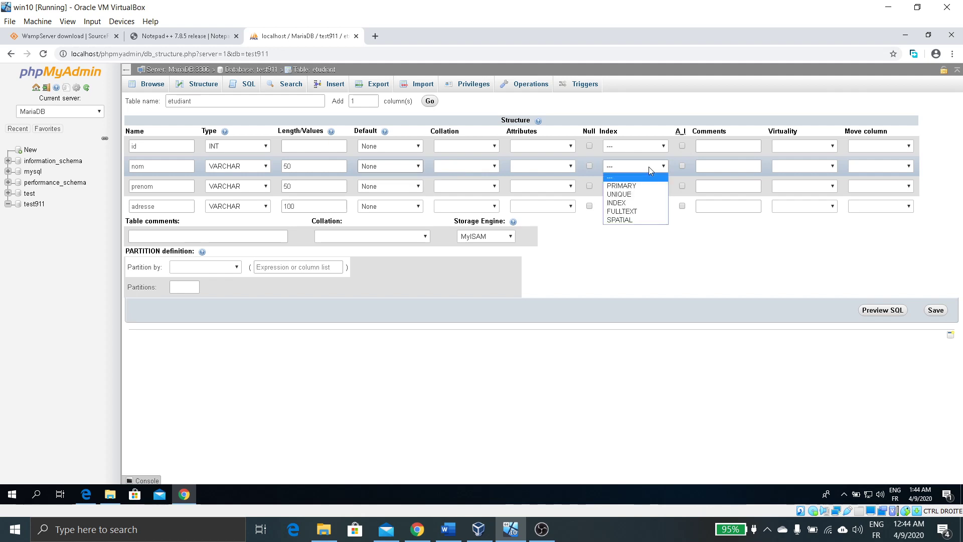
left_click(652, 149)
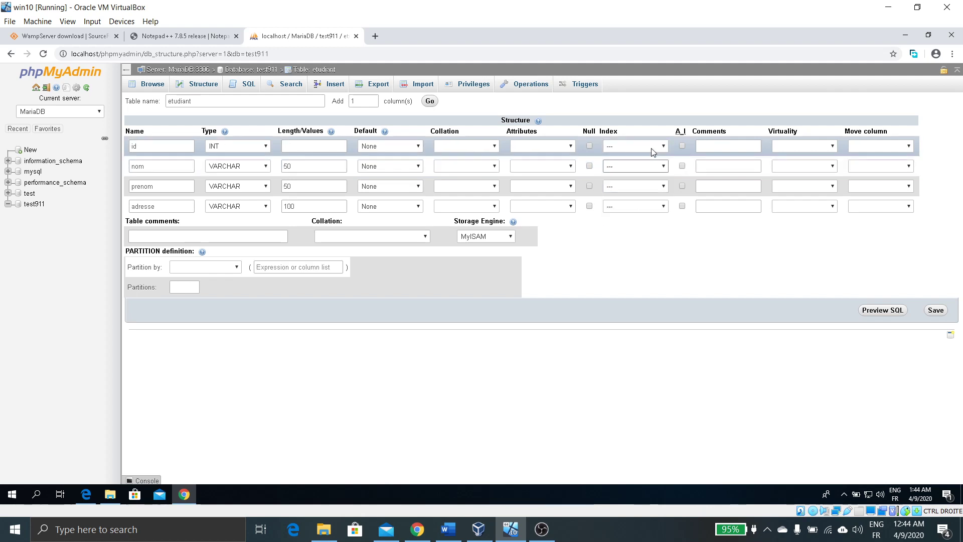
left_click(651, 149)
left_click(646, 166)
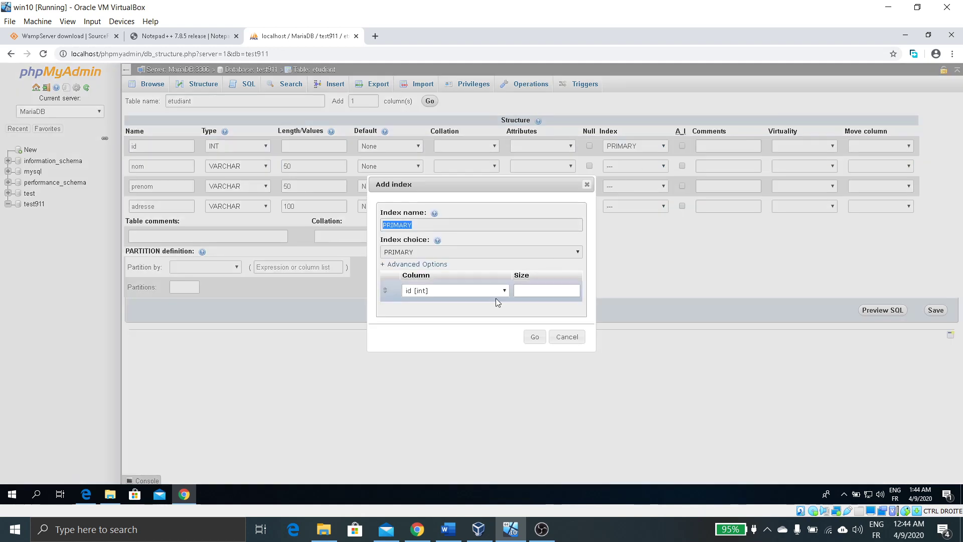
left_click(535, 337)
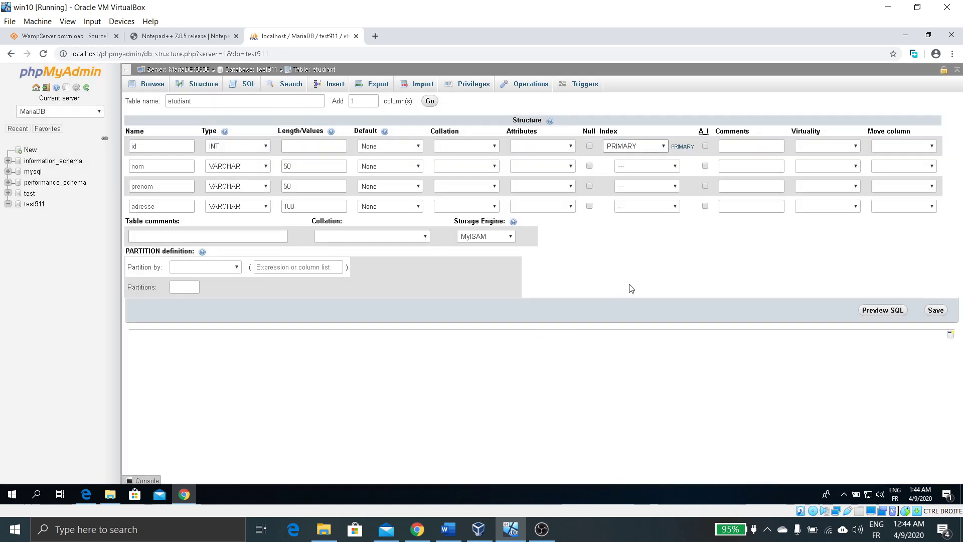
Step: Turn on auto-increment for the id column and save the etudiant table
left_click(705, 147)
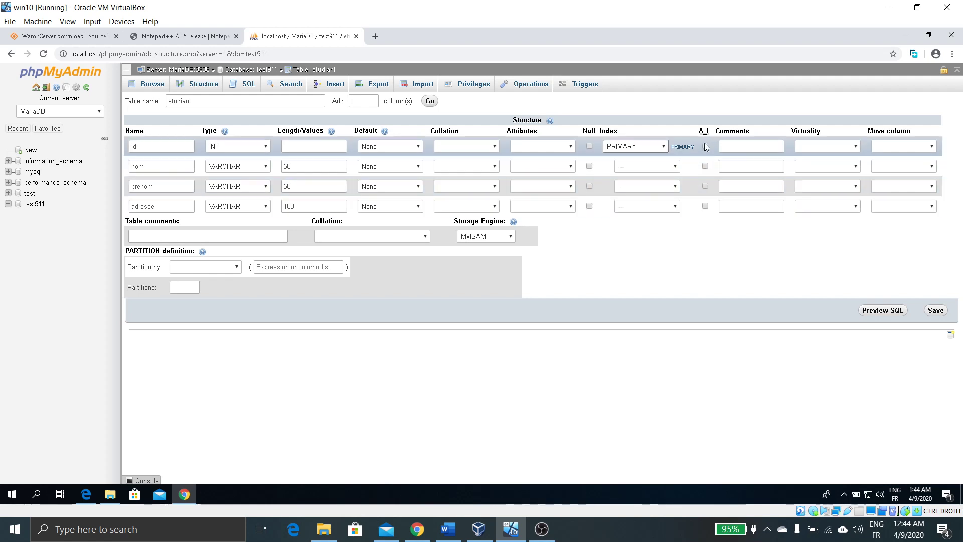
left_click(705, 147)
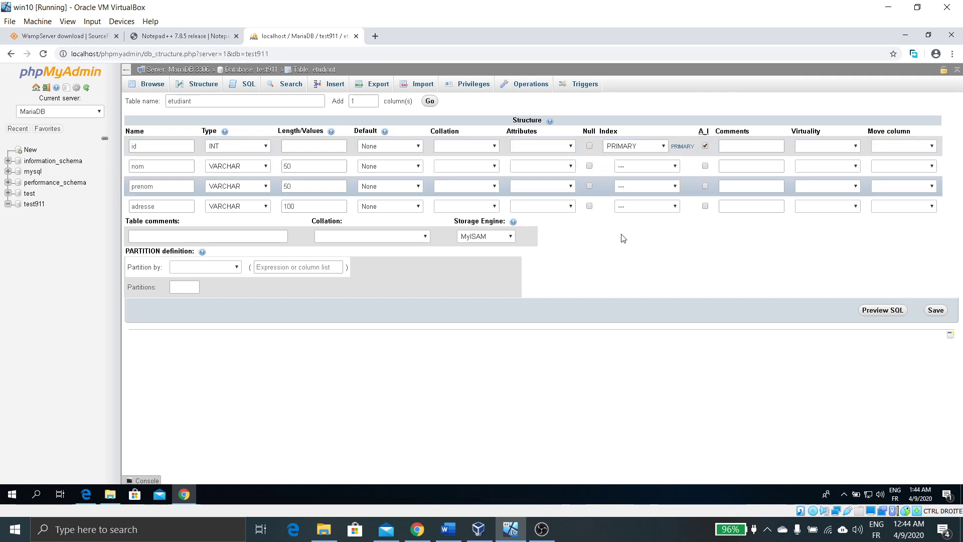
left_click(936, 310)
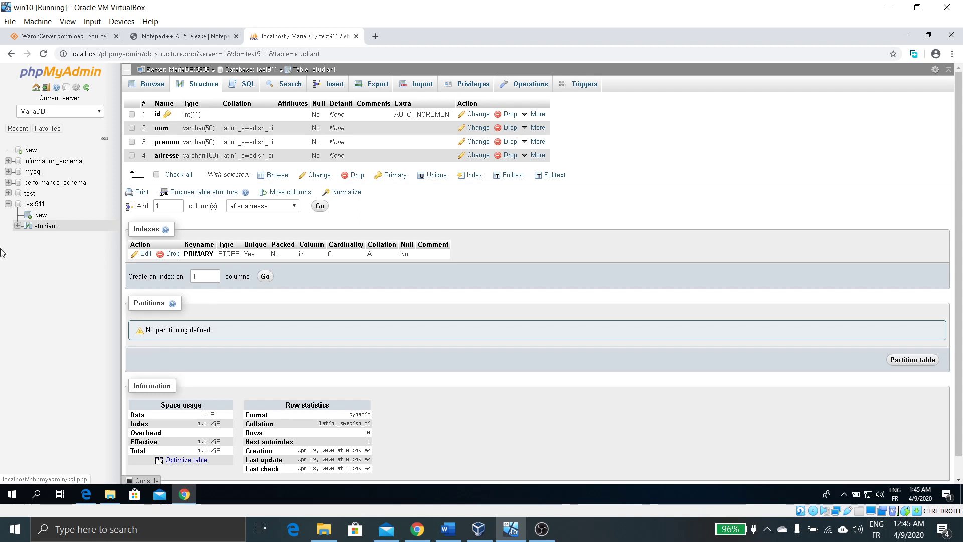
Step: Browse the rows of the etudiant table and examine its column structure, indexes and table information
left_click(47, 226)
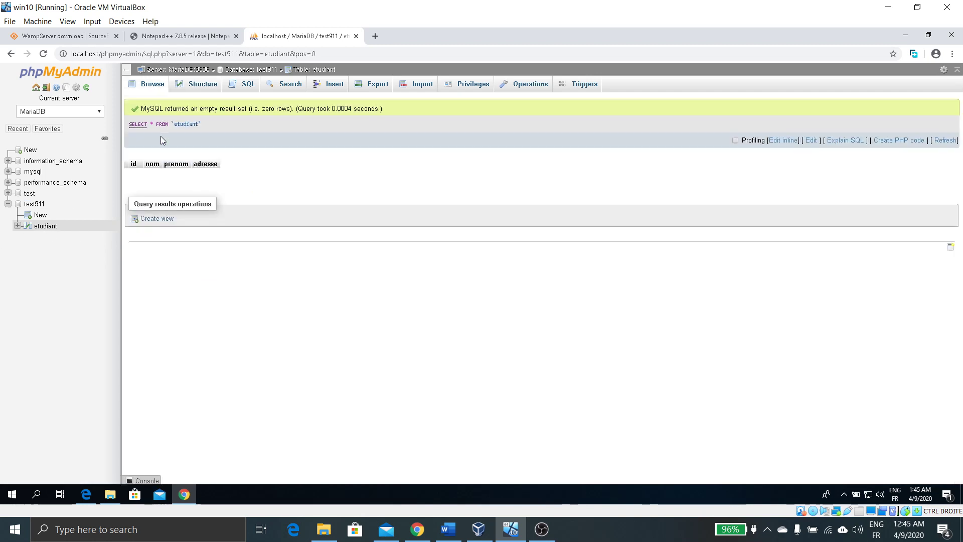
left_click(50, 226)
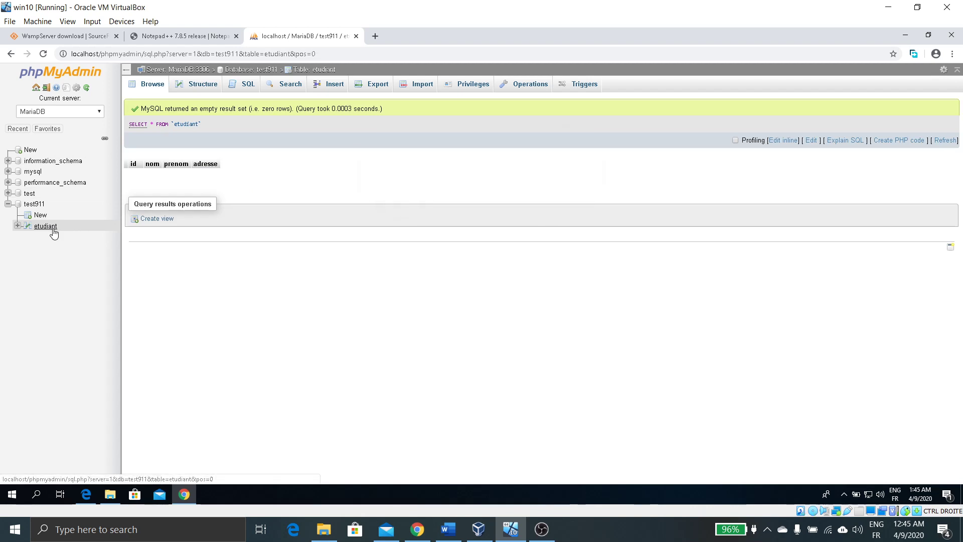
left_click(182, 91)
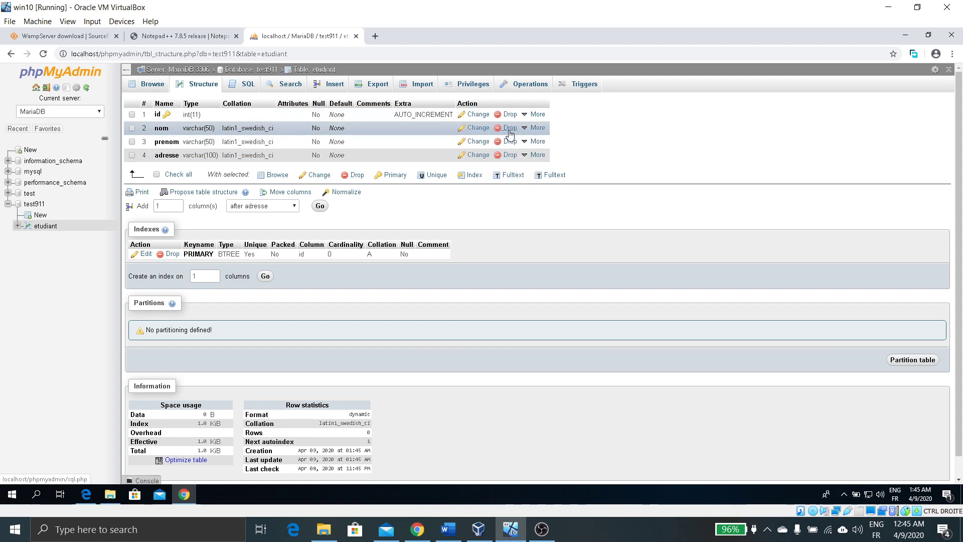
mouse_move(537, 129)
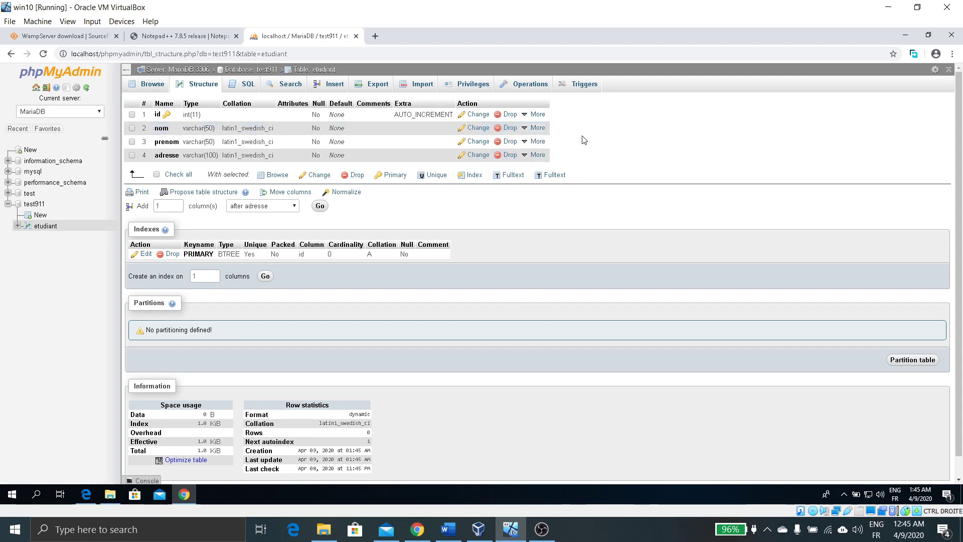
scroll(584, 140, "down", 2)
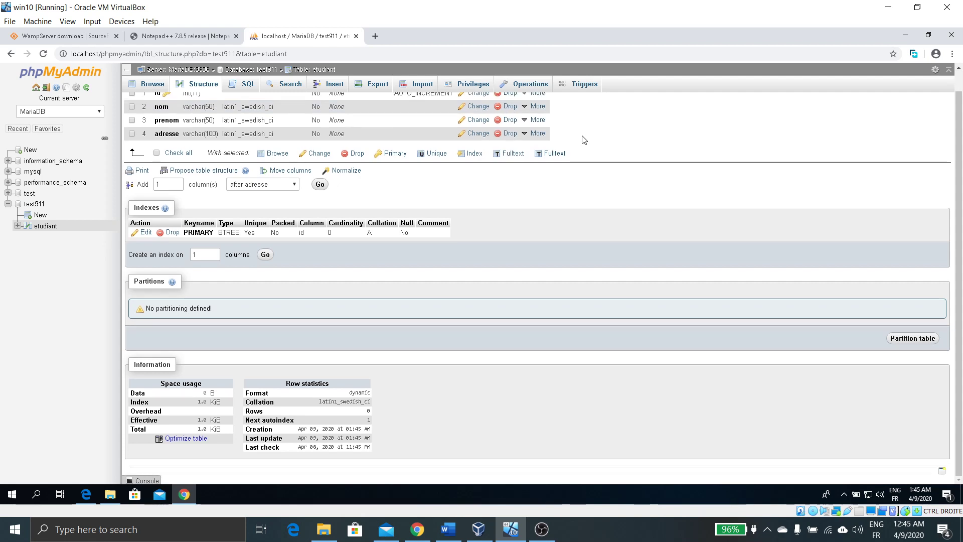
scroll(582, 139, "up", 2)
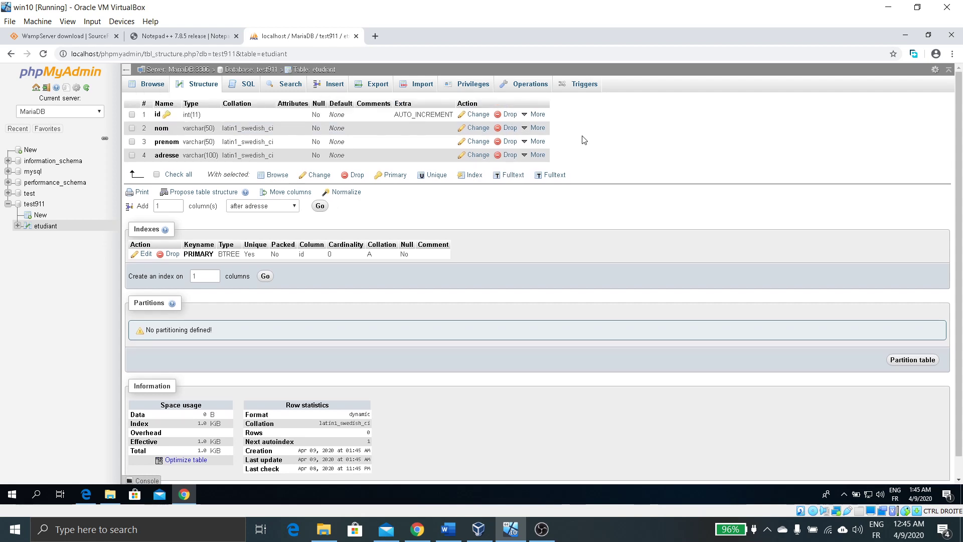
Step: Open the SQL editor for the etudiant table and examine its default SELECT query without running it
left_click(239, 87)
left_click(201, 87)
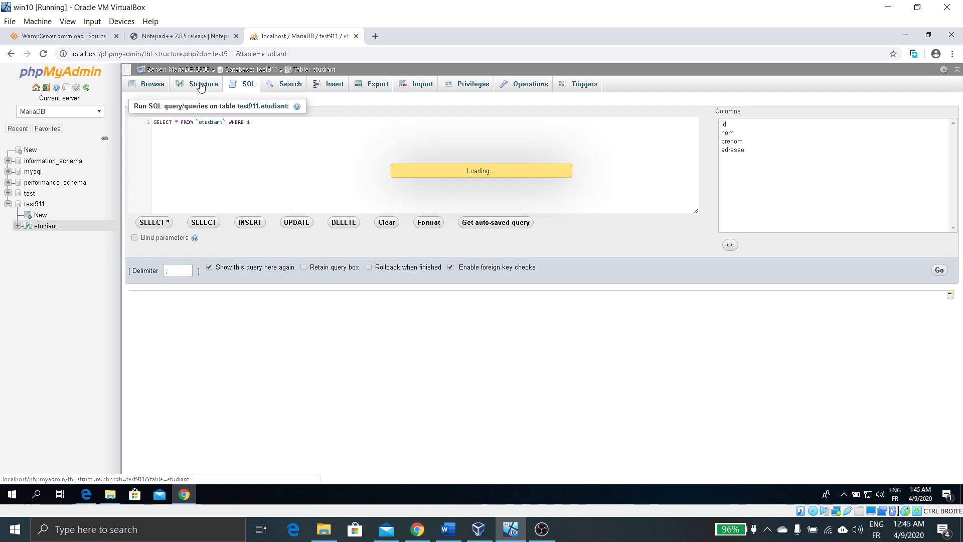
left_click(242, 86)
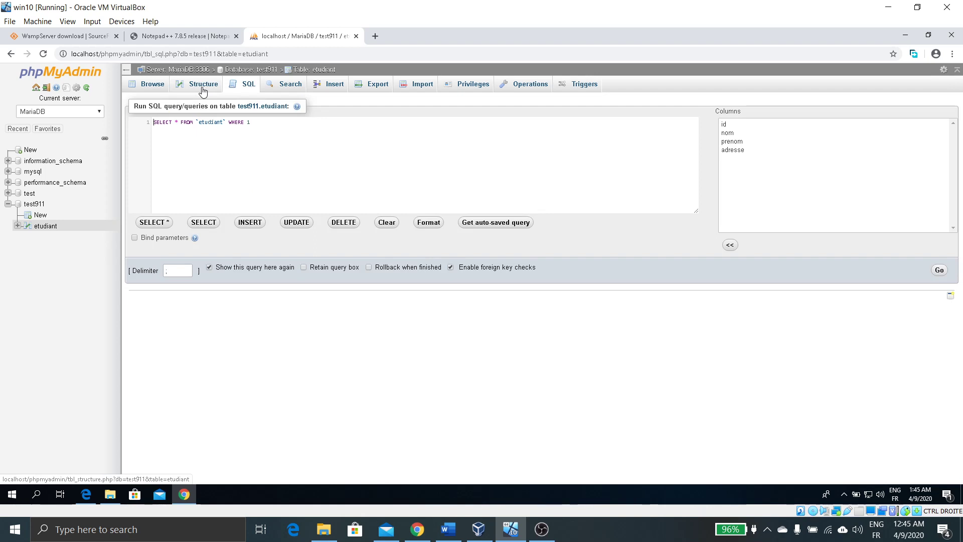
key("ctrl+a")
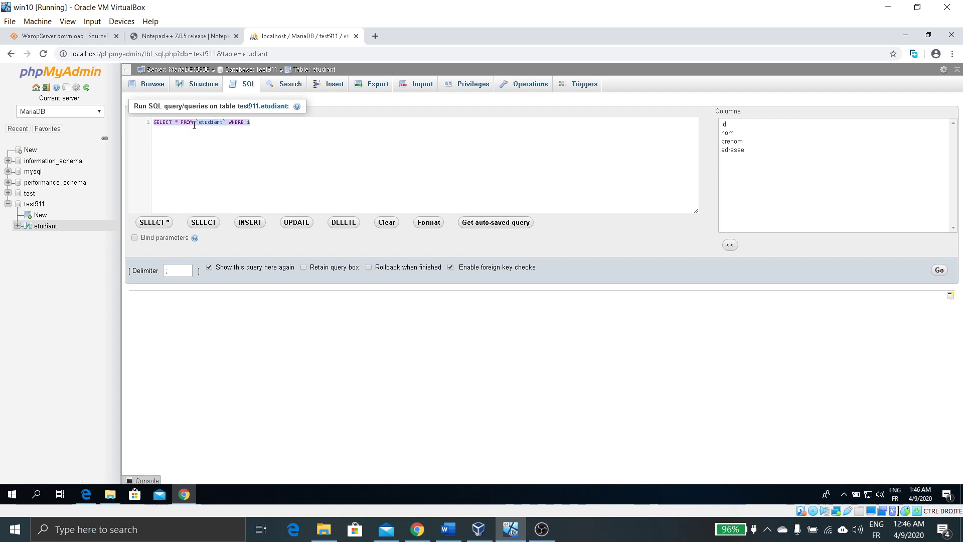
left_click(246, 127)
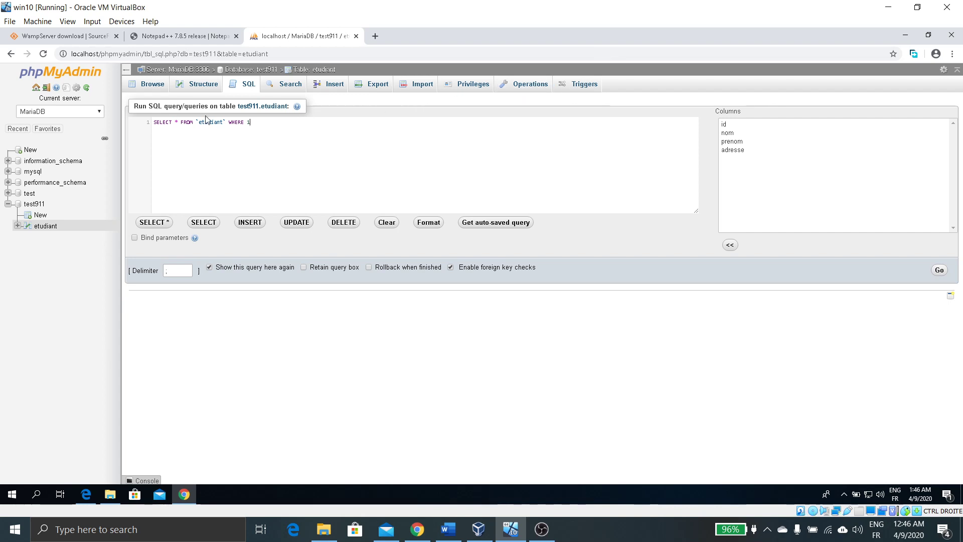
Step: Return to the test911 database and view the etudiant table in the Designer
left_click(31, 203)
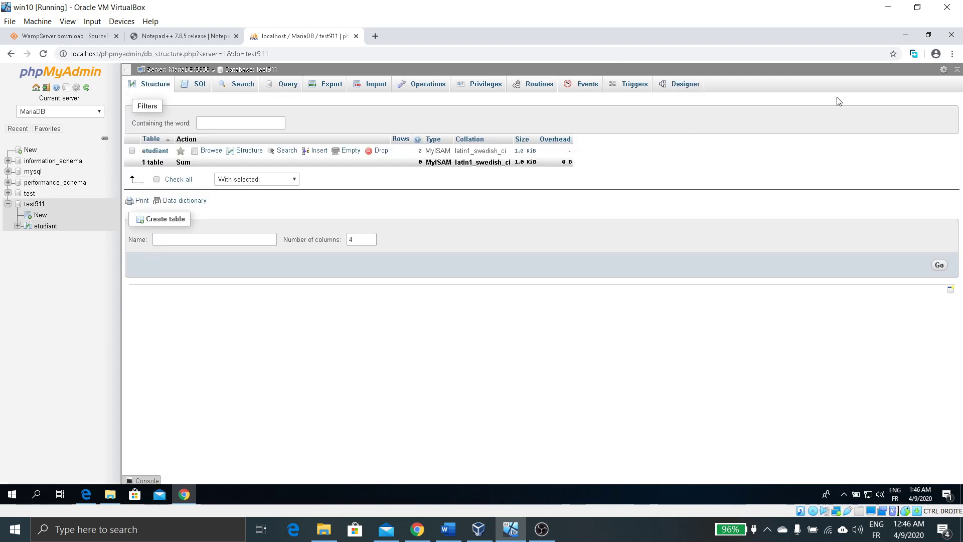
left_click(671, 92)
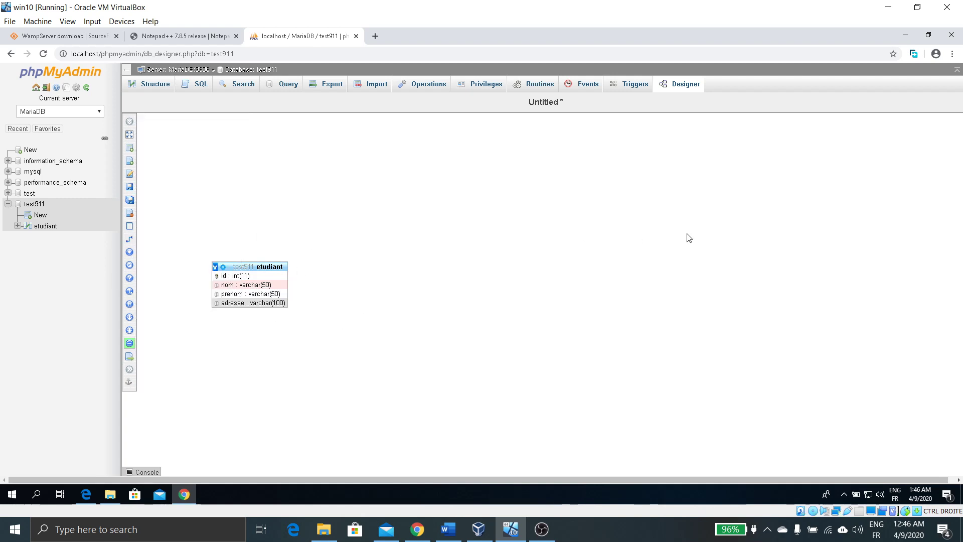
left_click(542, 529)
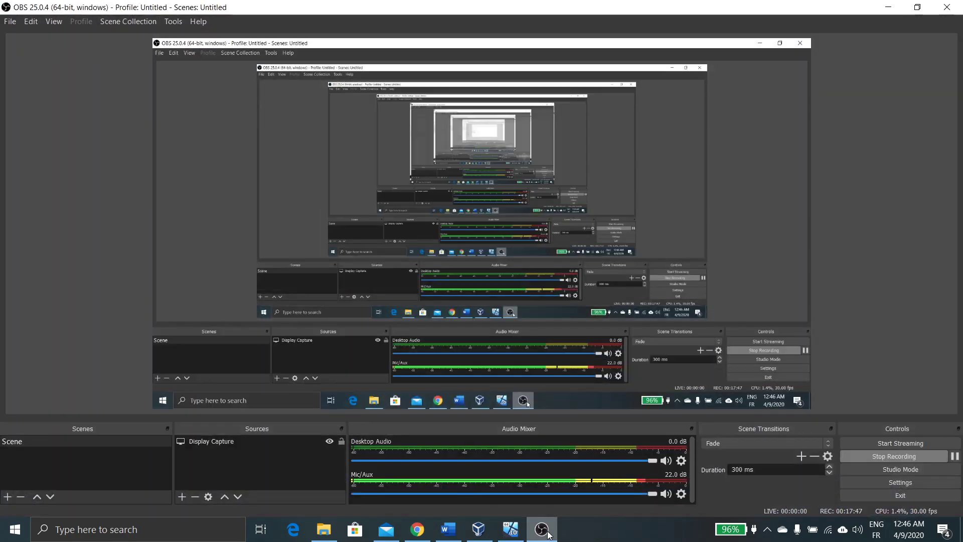